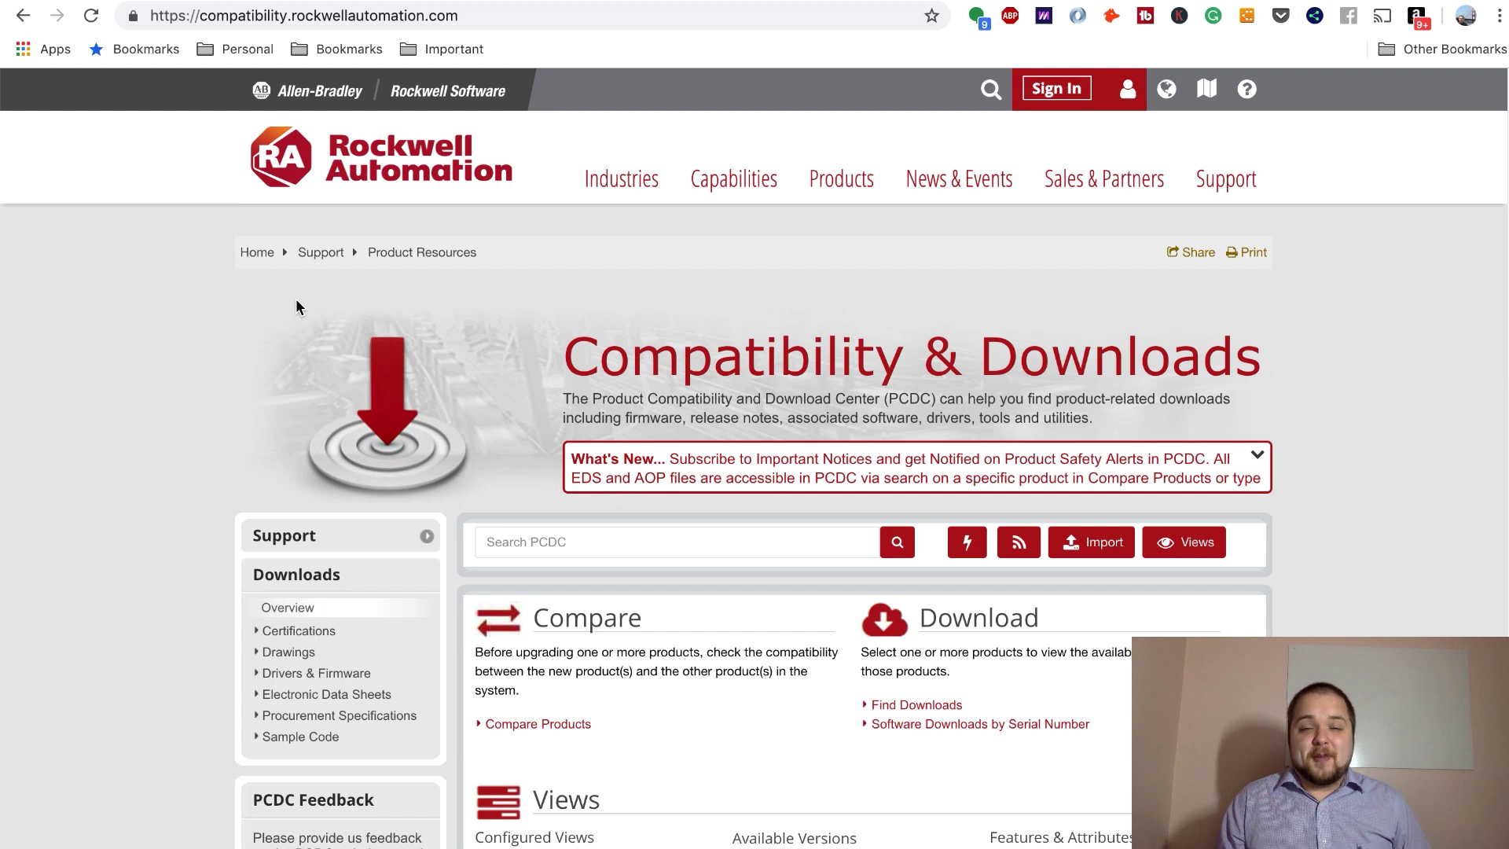
- Point out the site address, then scroll down and place the cursor in the Search PCDC field
{"action": "left_click", "coordinate": [489, 14]}
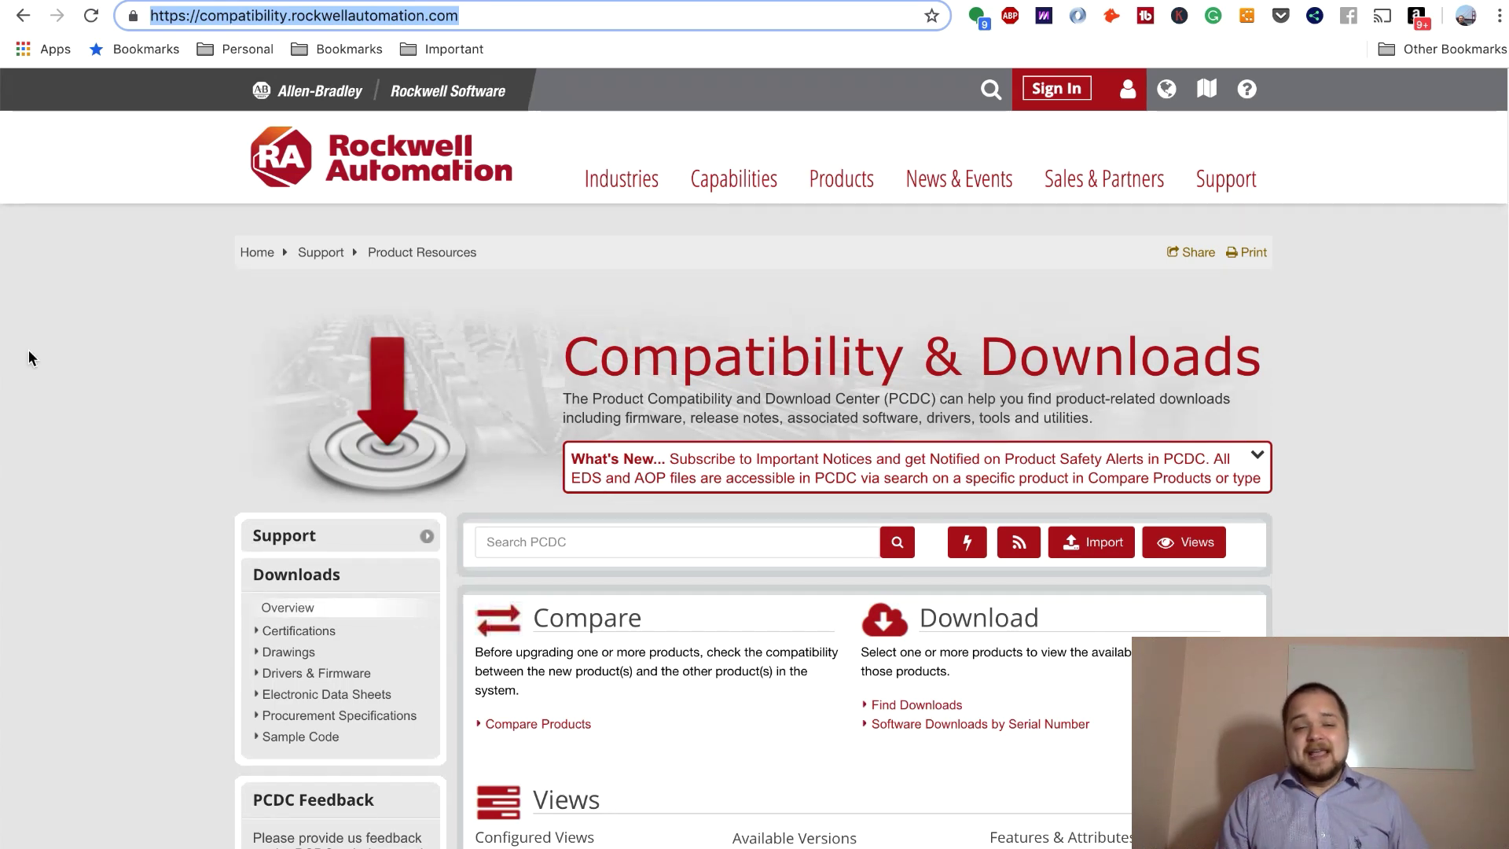
{"action": "left_click", "coordinate": [115, 389]}
{"action": "scroll", "coordinate": [138, 377], "scroll_direction": "down", "scroll_amount": 3}
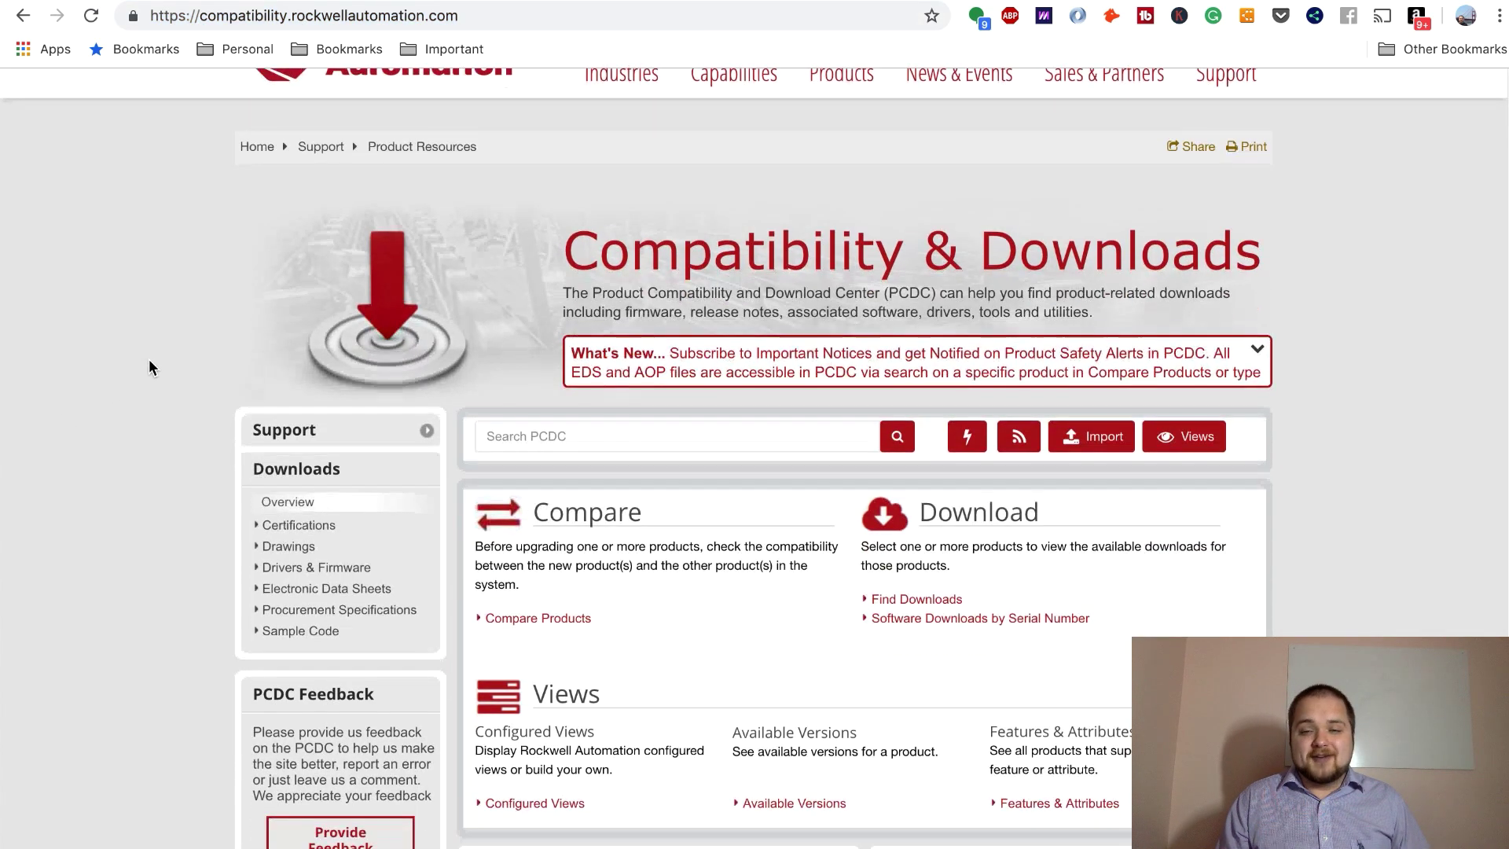
{"action": "scroll", "coordinate": [625, 444], "scroll_direction": "down", "scroll_amount": 1}
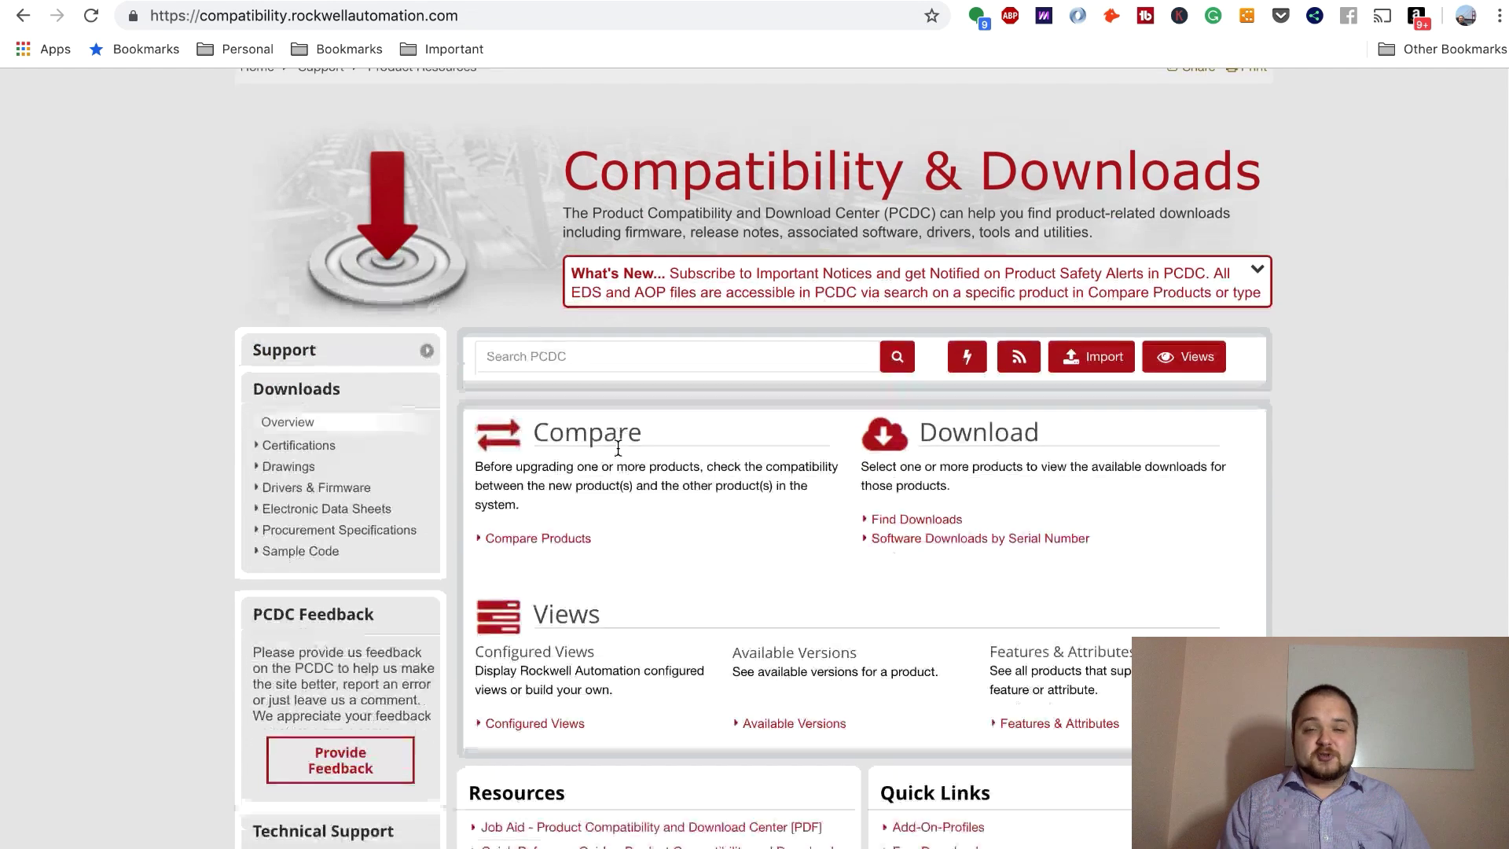
{"action": "left_click", "coordinate": [628, 363]}
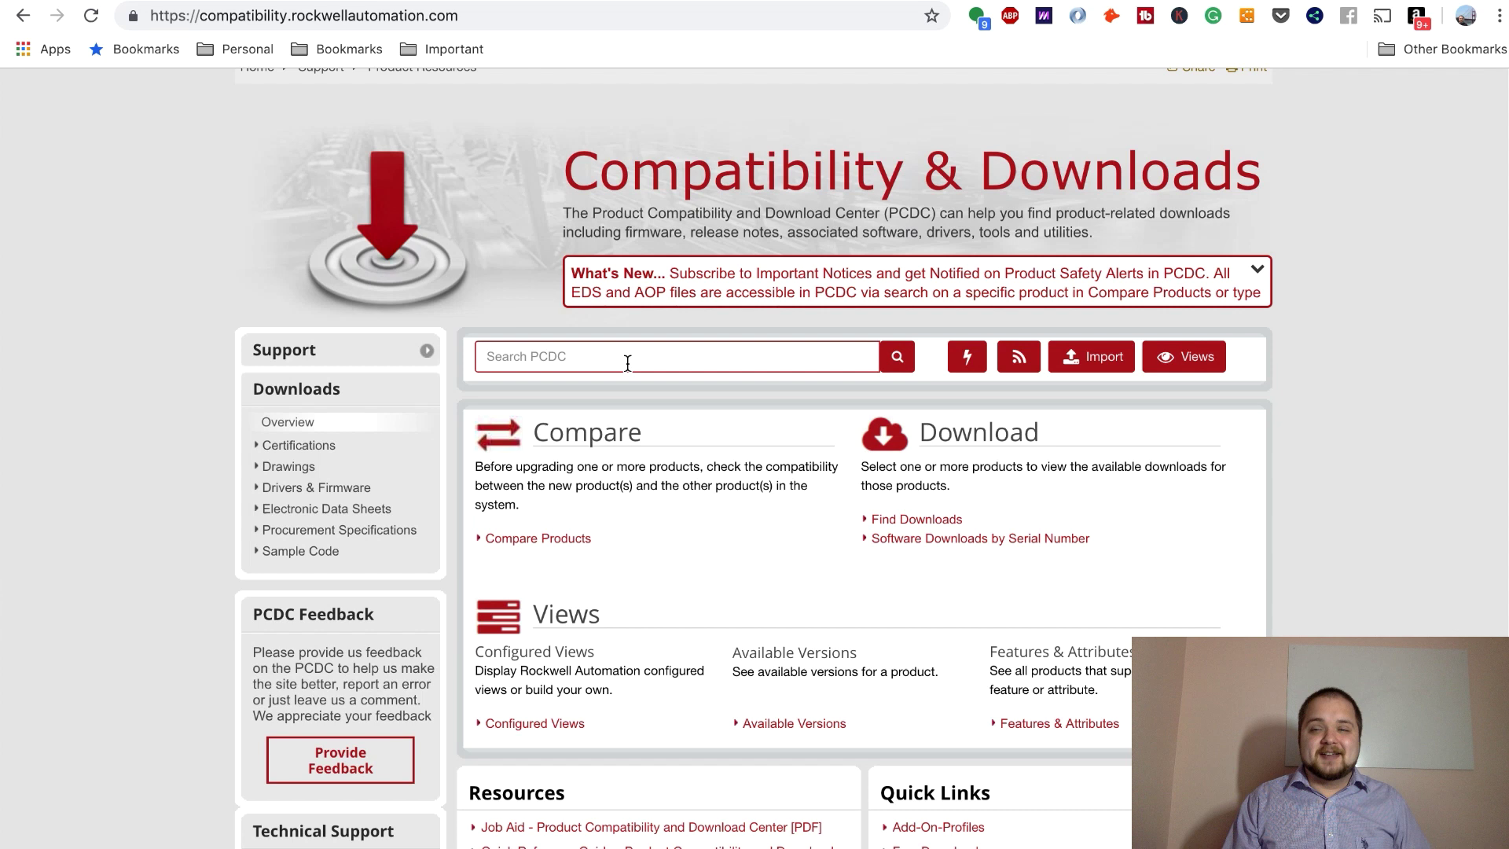
- Search PCDC for 'RSLogix micro s' and choose RSLogix Micro Starter Lite w/o RSLinx EN (8.30.00)
{"action": "type", "text": "RSL"}
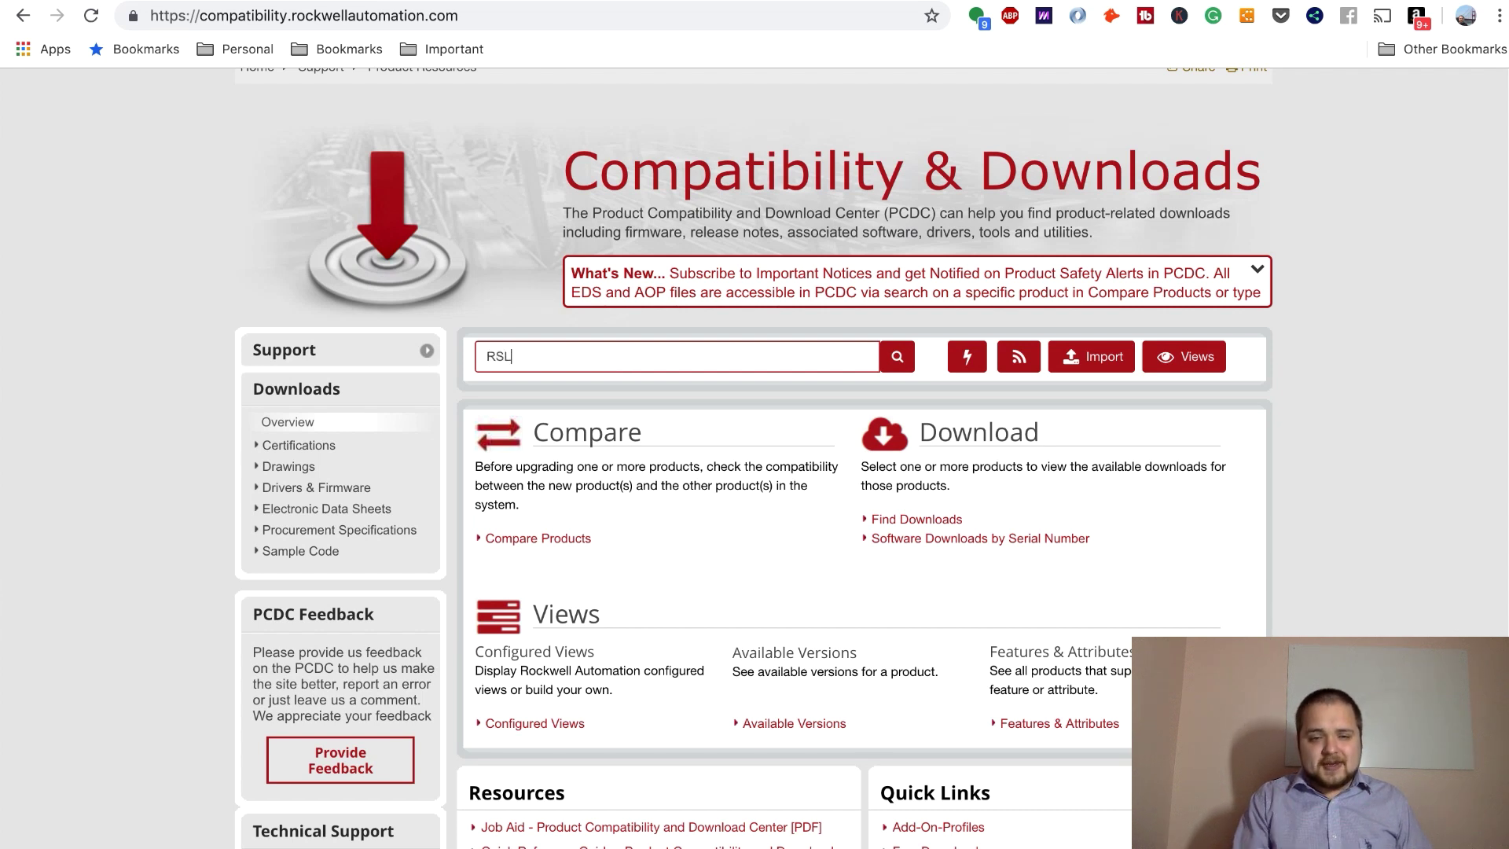
{"action": "type", "text": "ogix"}
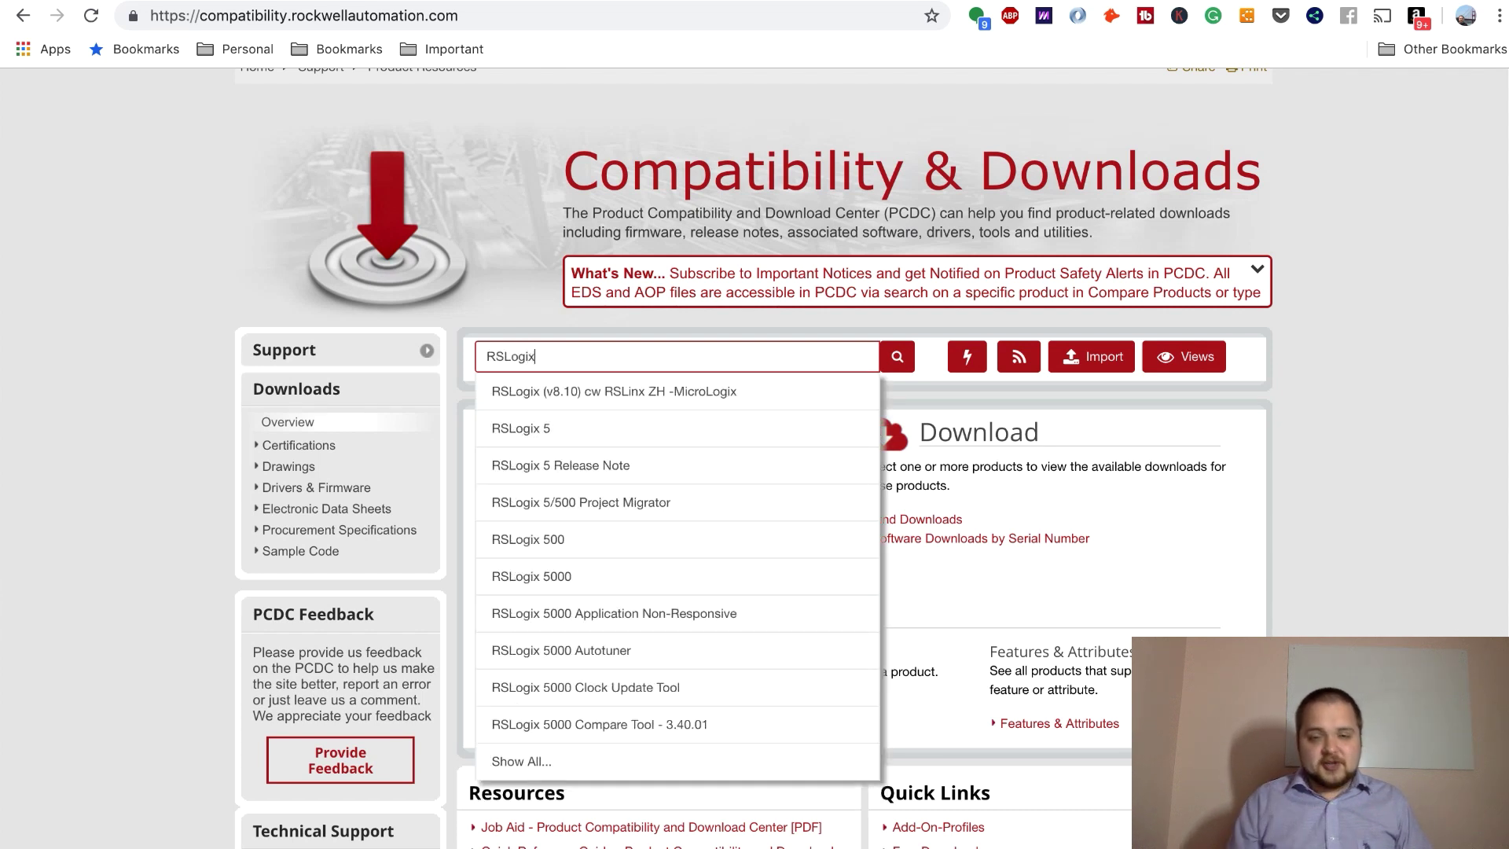
{"action": "type", "text": " 500"}
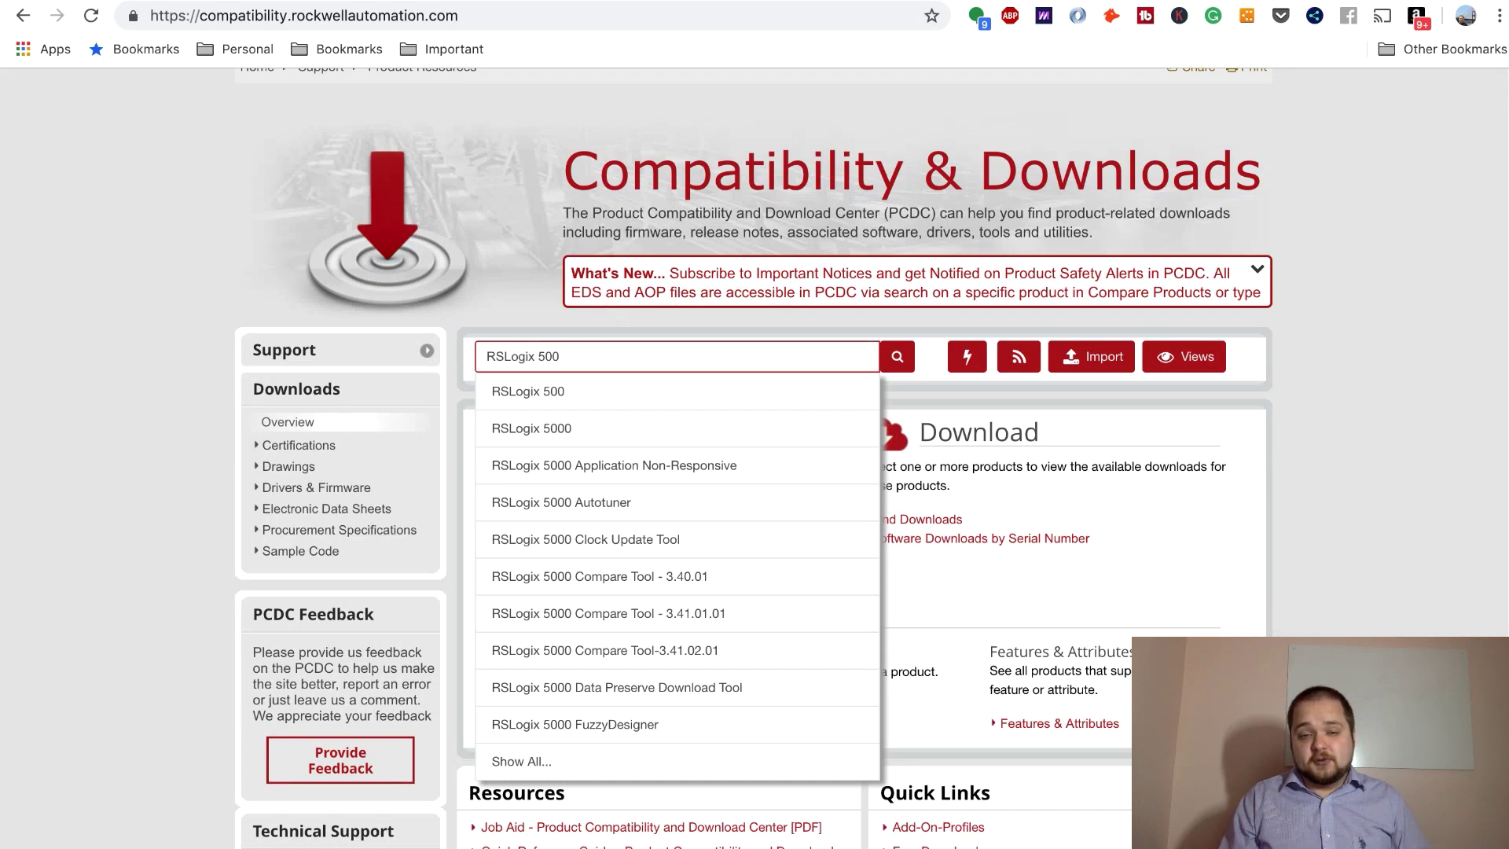
{"action": "key", "text": "BackSpace"}
{"action": "key", "text": "BackSpace"}
{"action": "key", "text": "BackSpace"}
{"action": "key", "text": "BackSpace"}
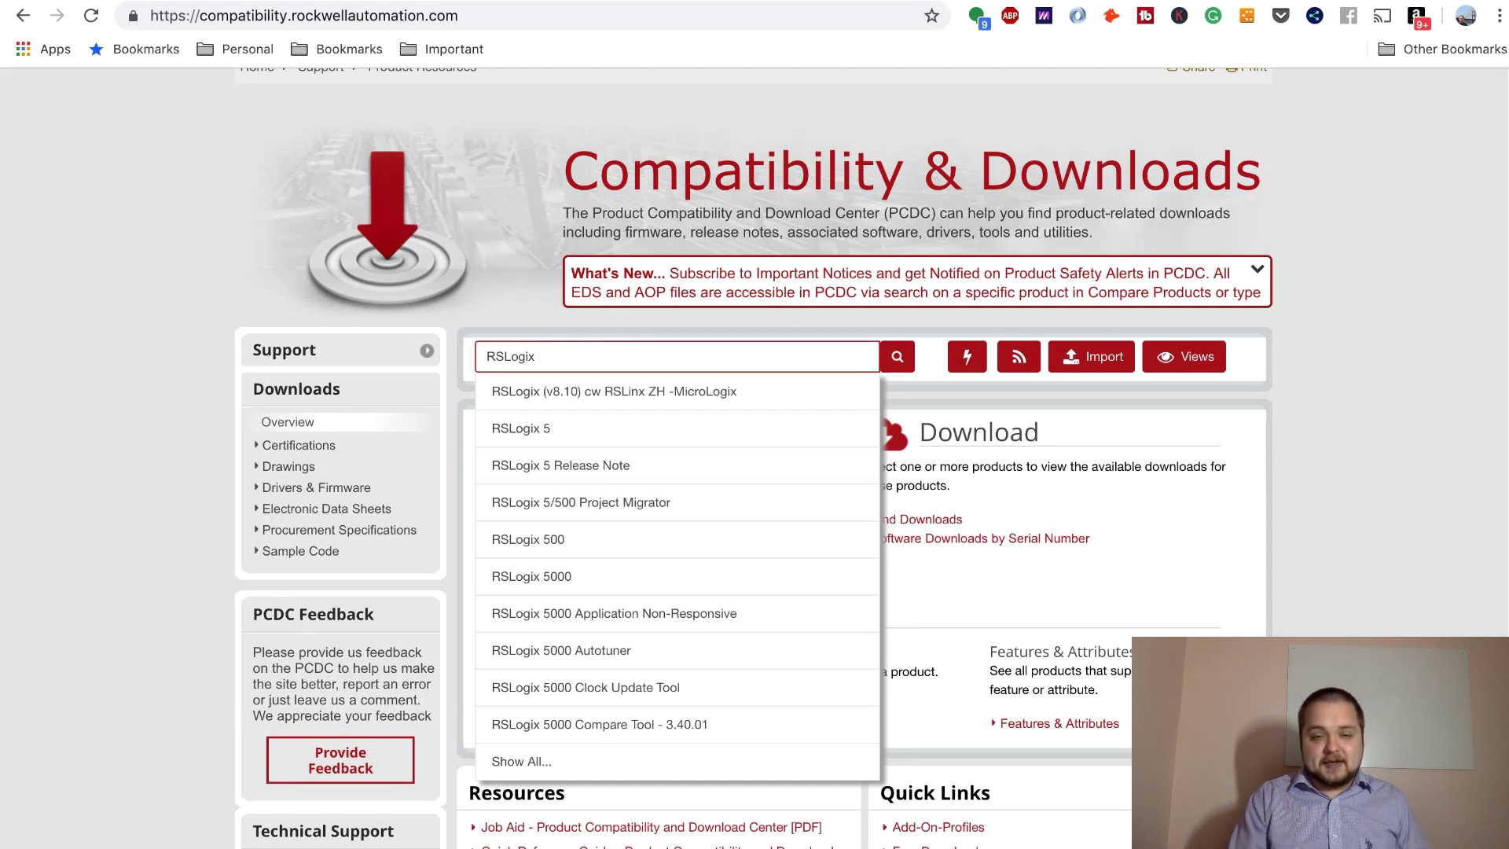
{"action": "type", "text": "micro"}
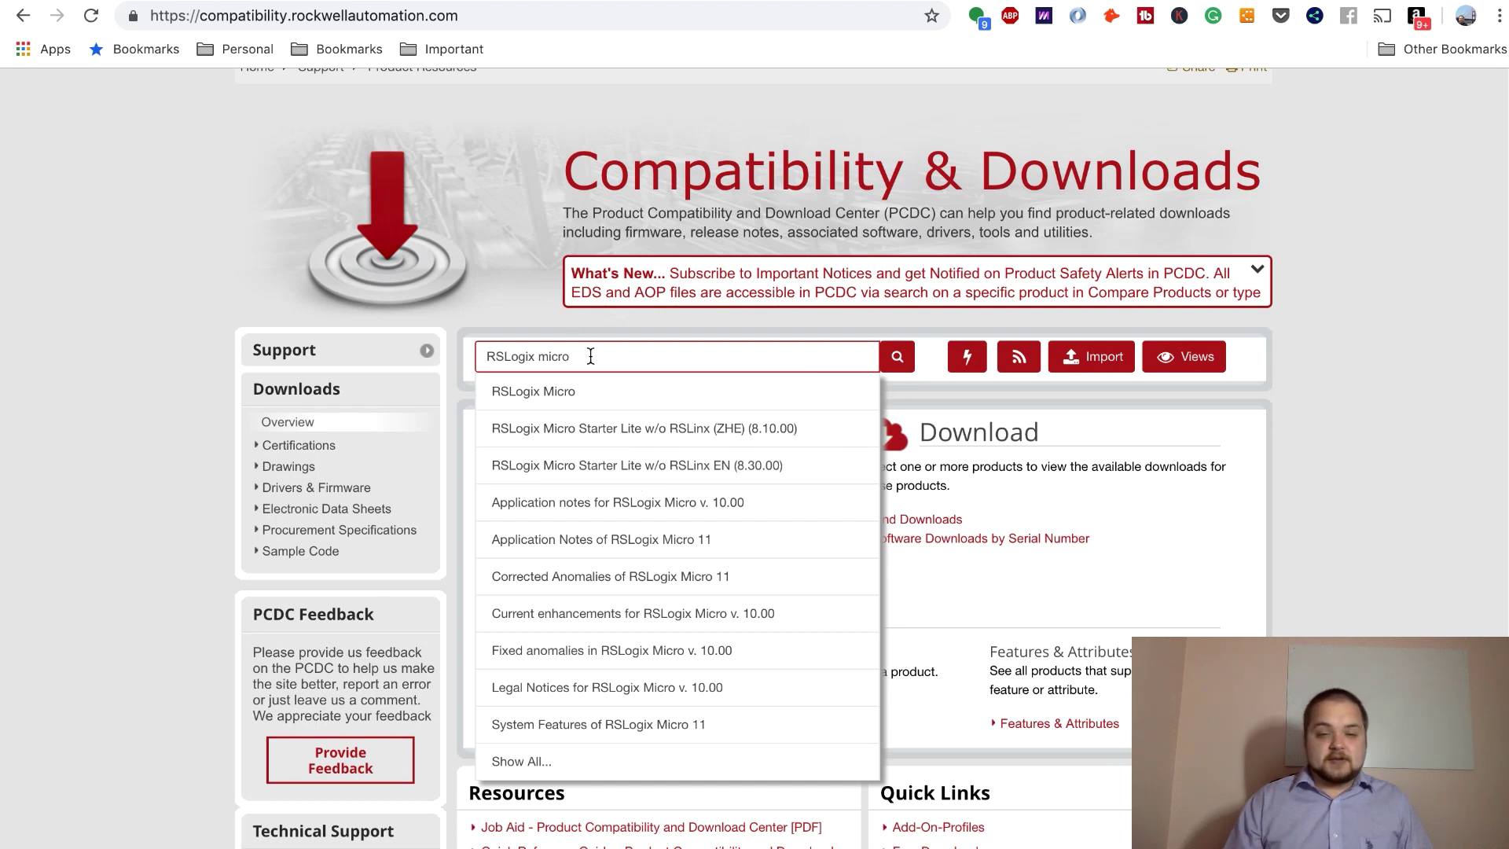
{"action": "type", "text": "st"}
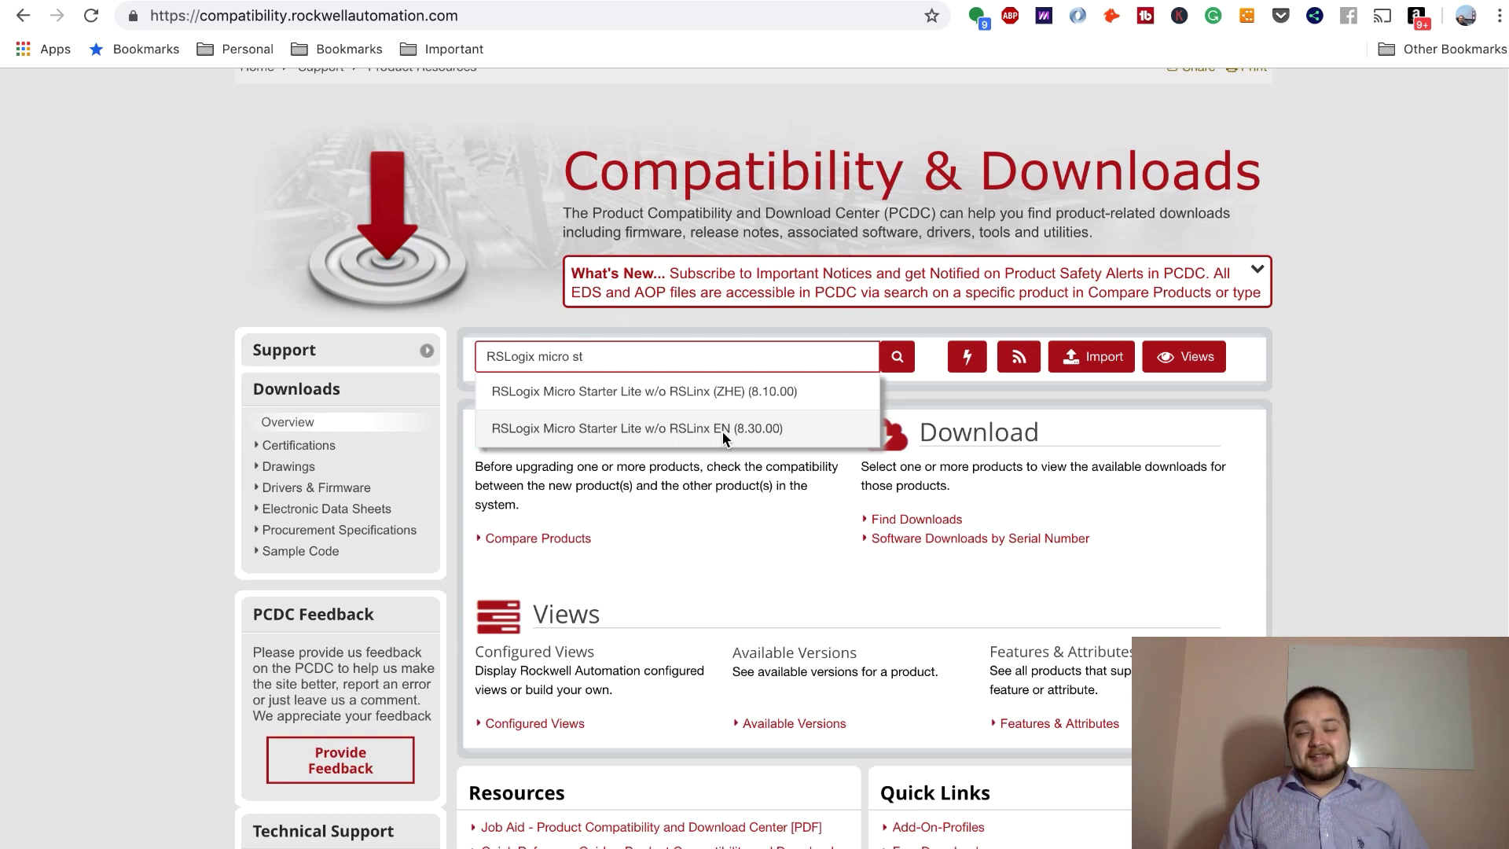
{"action": "left_click", "coordinate": [791, 431]}
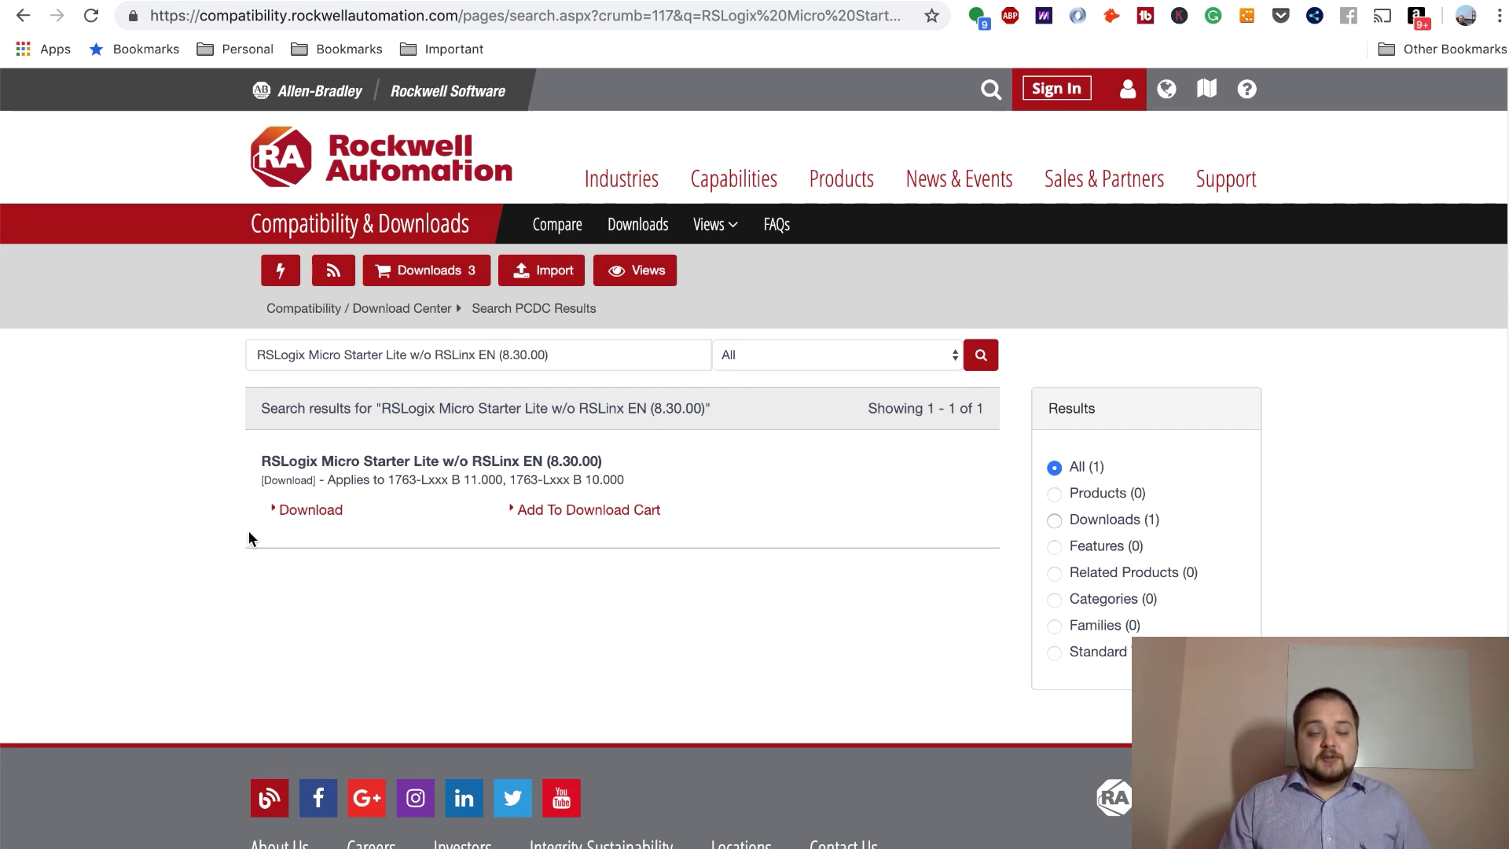
- Open the RSLogix Micro Starter Lite downloads and inspect the firmware 16.000 file list
{"action": "left_click", "coordinate": [302, 510]}
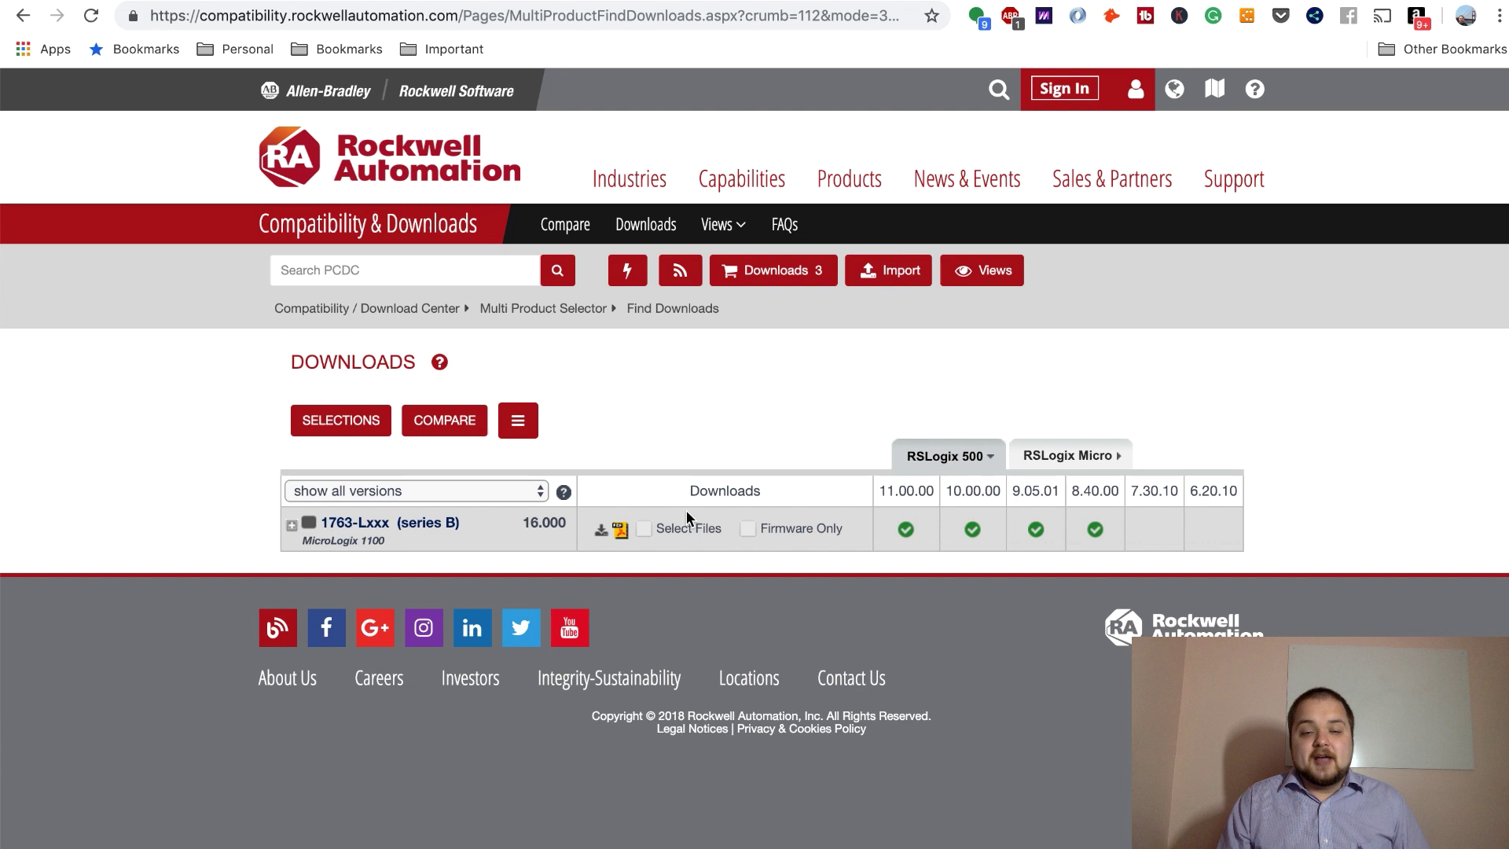
{"action": "left_click", "coordinate": [599, 531]}
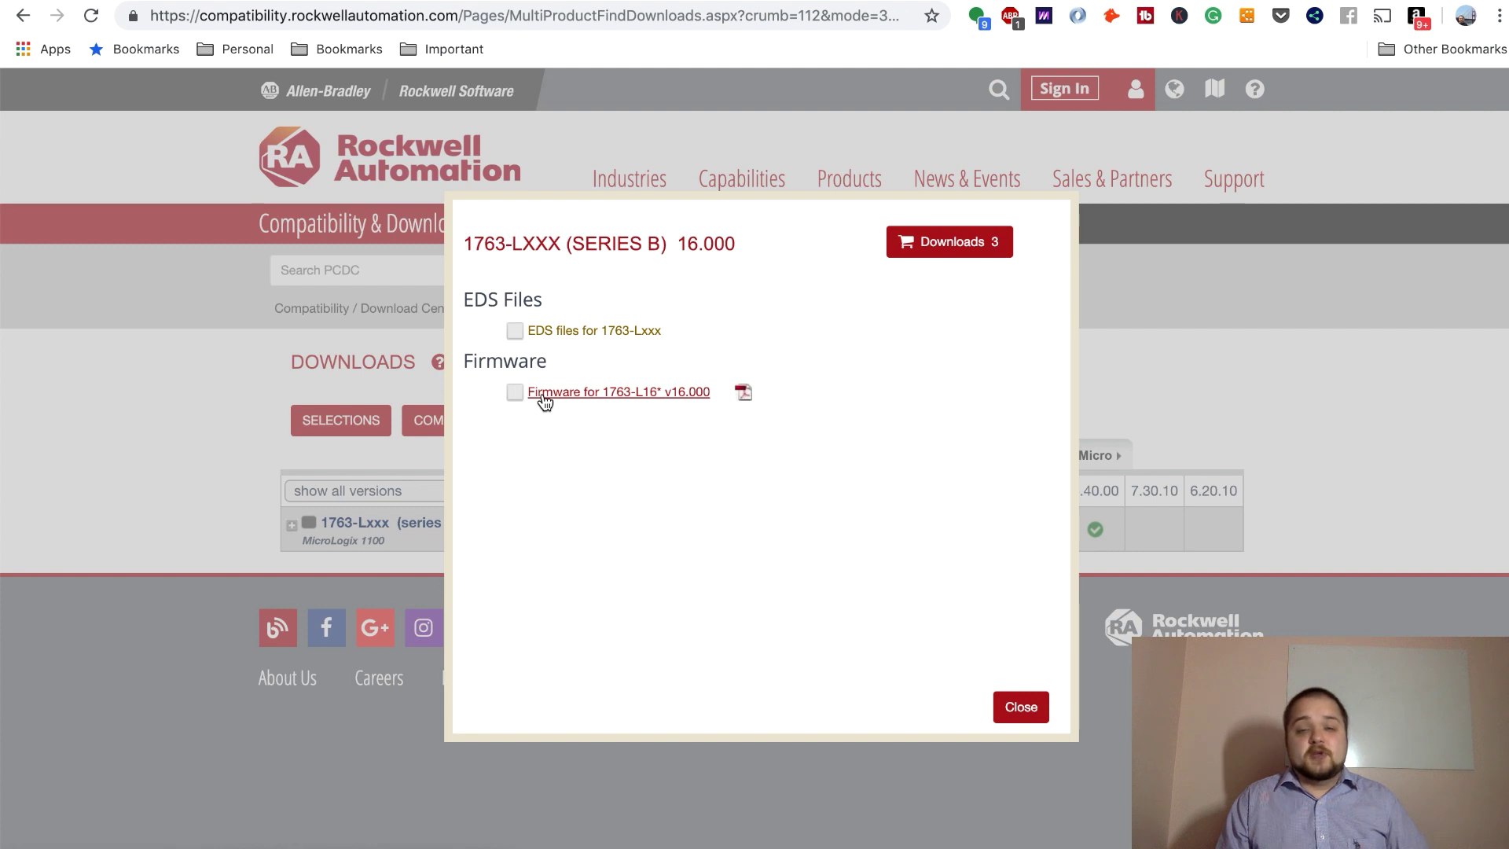
{"action": "left_click", "coordinate": [1015, 703]}
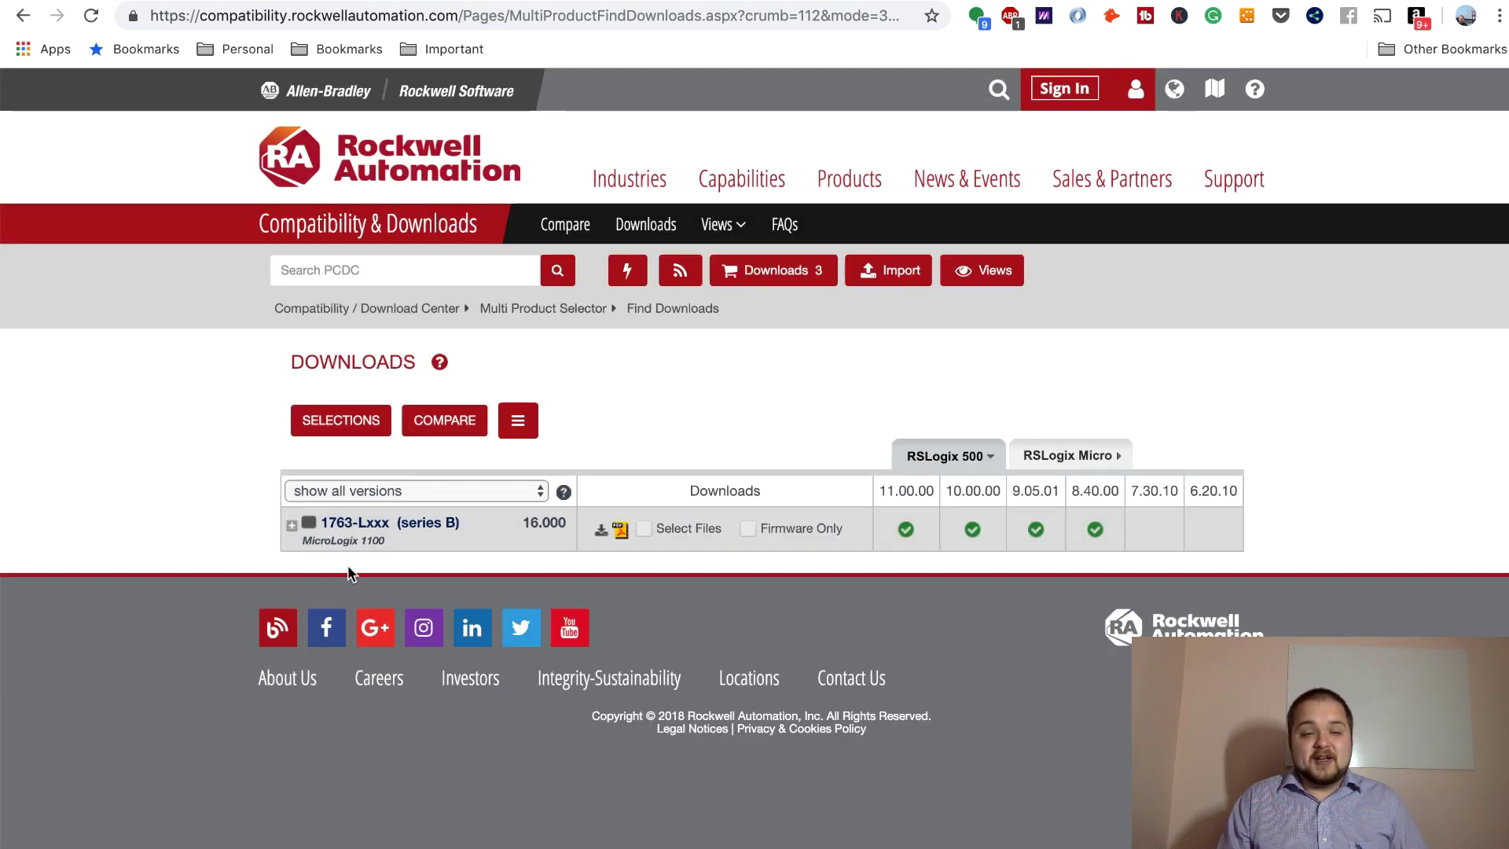
- Expand the 1763-Lxxx row to list firmware 16.000–10.000 and note RSLogix 500 11.00.00–8.40.00 compatibility
{"action": "left_click", "coordinate": [290, 525]}
{"action": "scroll", "coordinate": [336, 577], "scroll_direction": "down", "scroll_amount": 2}
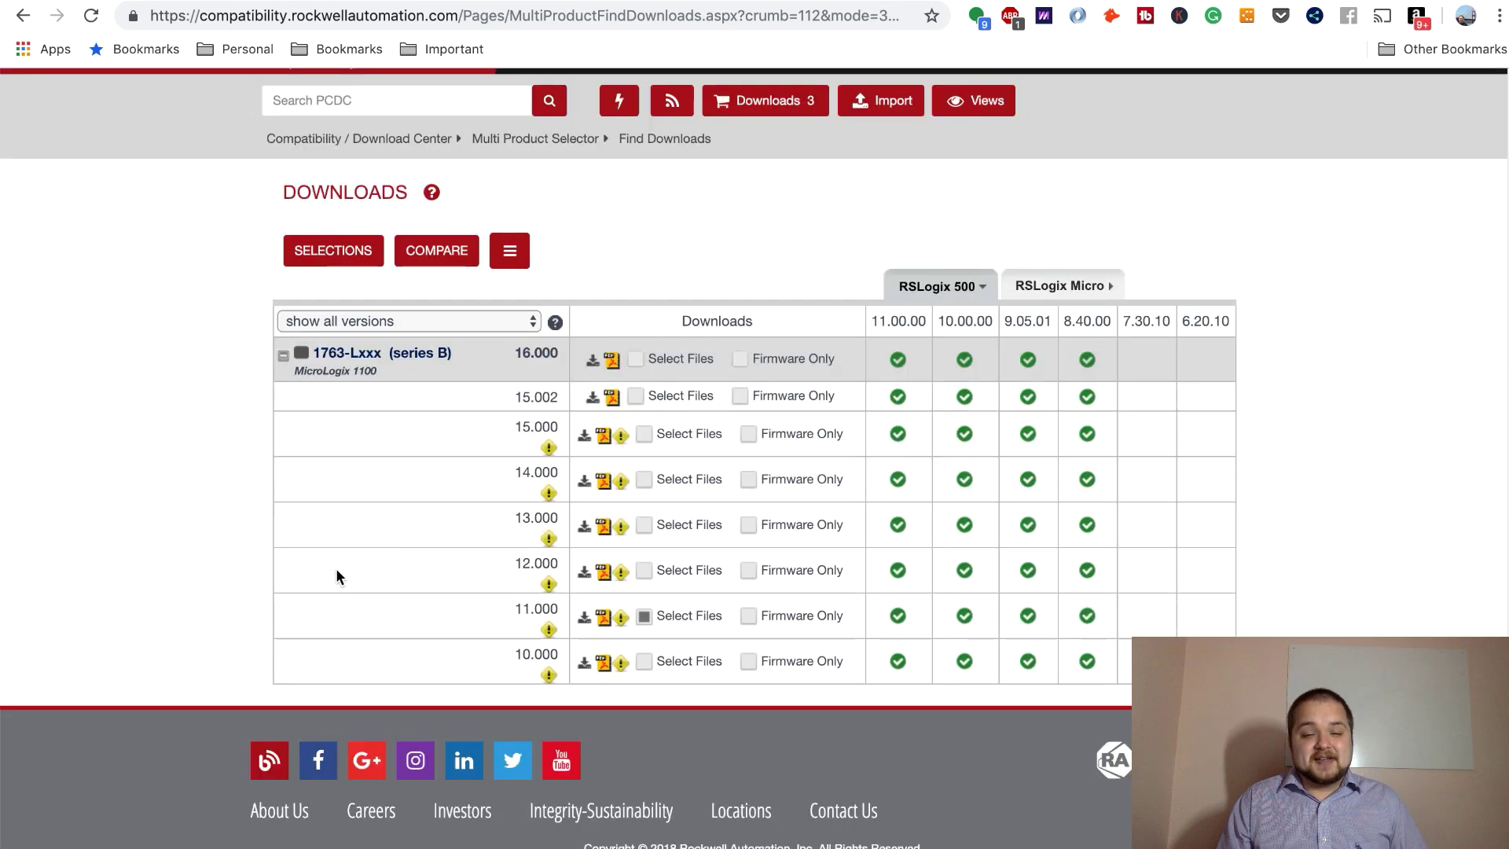
{"action": "left_click", "coordinate": [284, 355]}
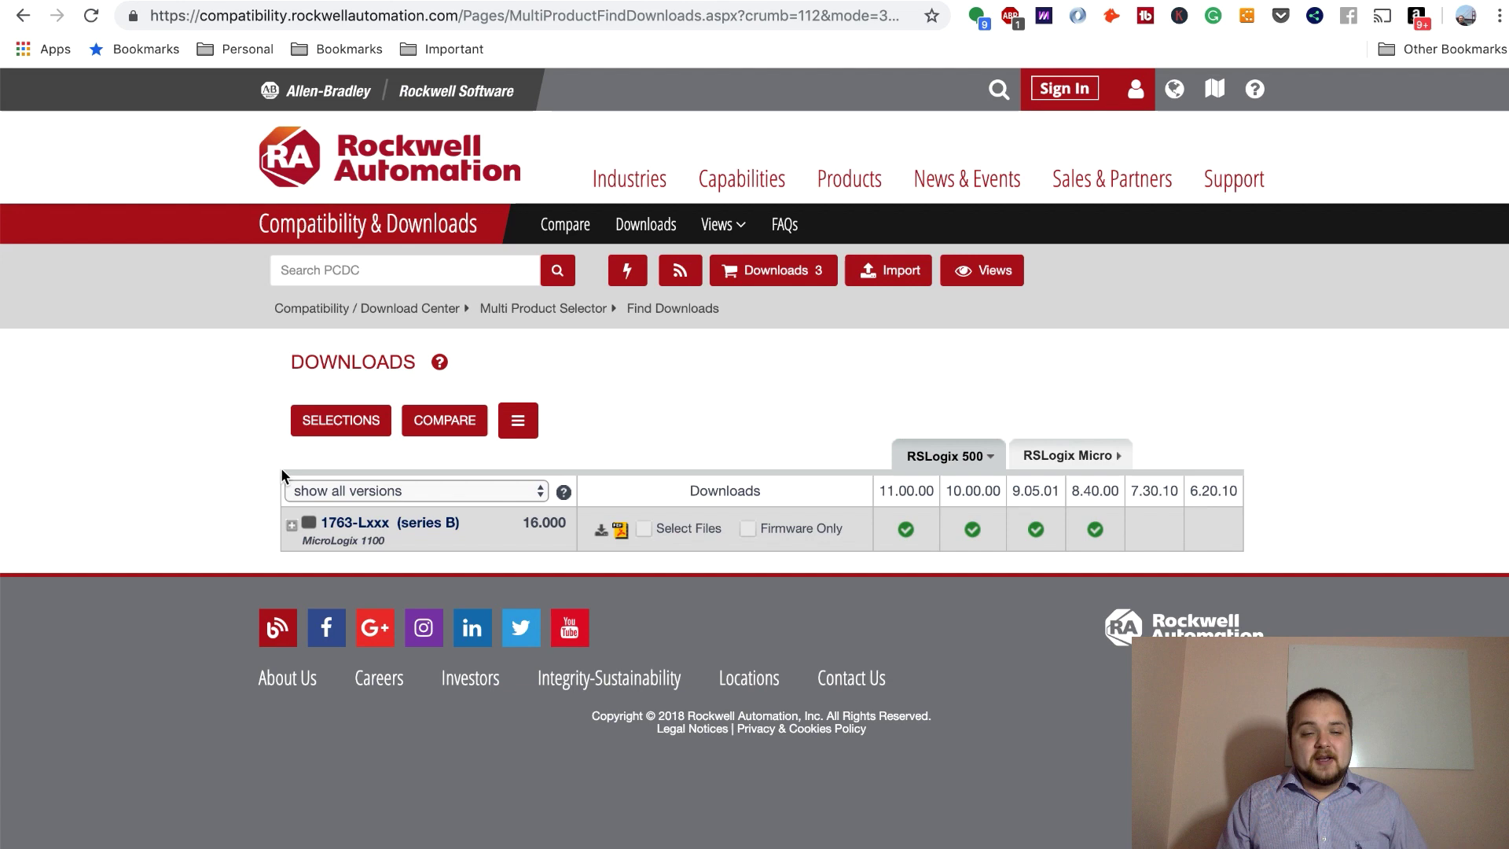
{"action": "left_click", "coordinate": [290, 525]}
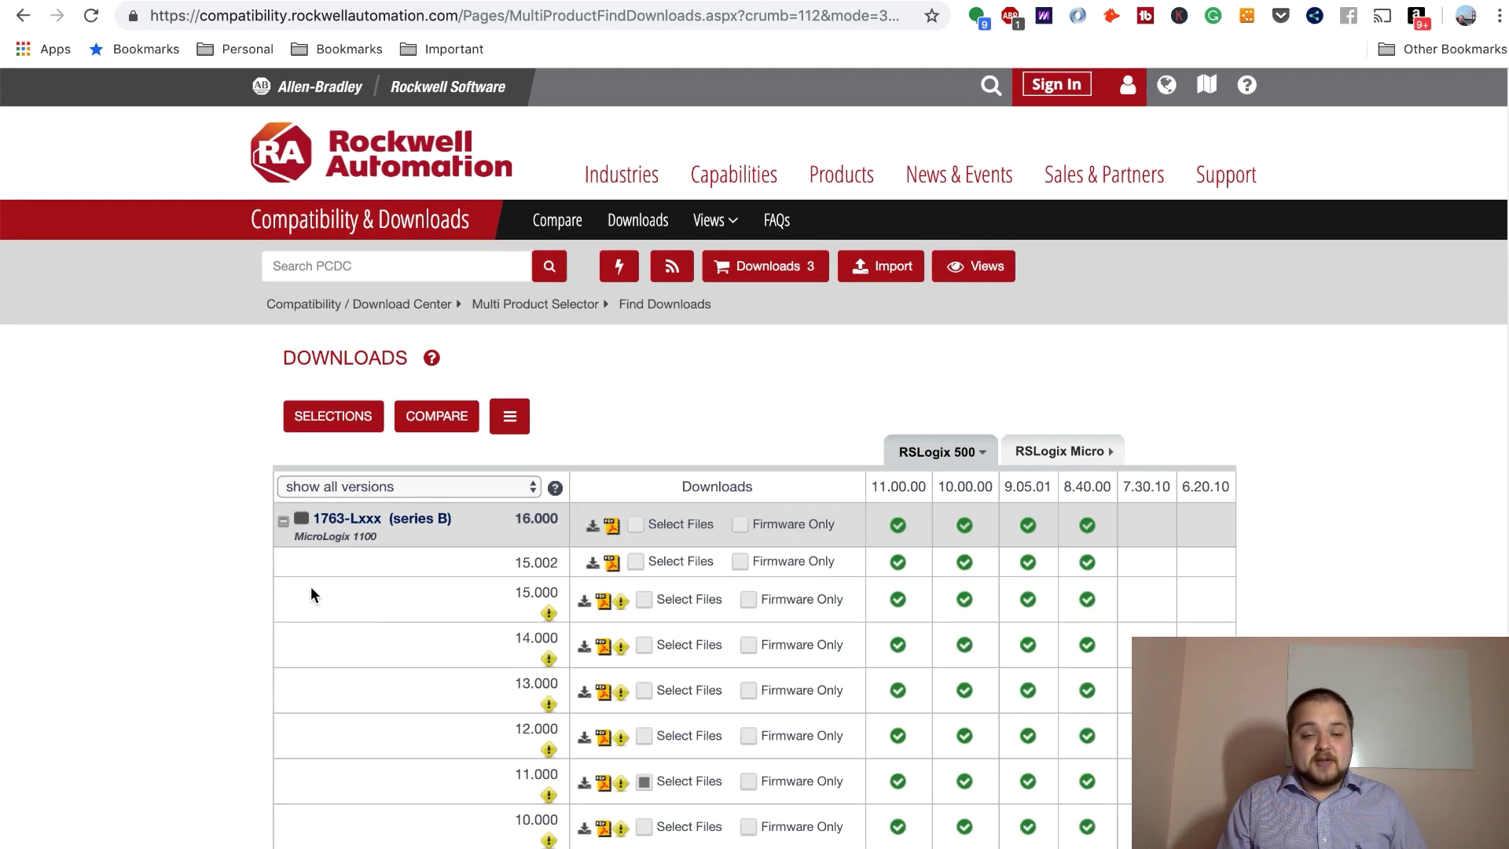
{"action": "scroll", "coordinate": [310, 587], "scroll_direction": "down", "scroll_amount": 2}
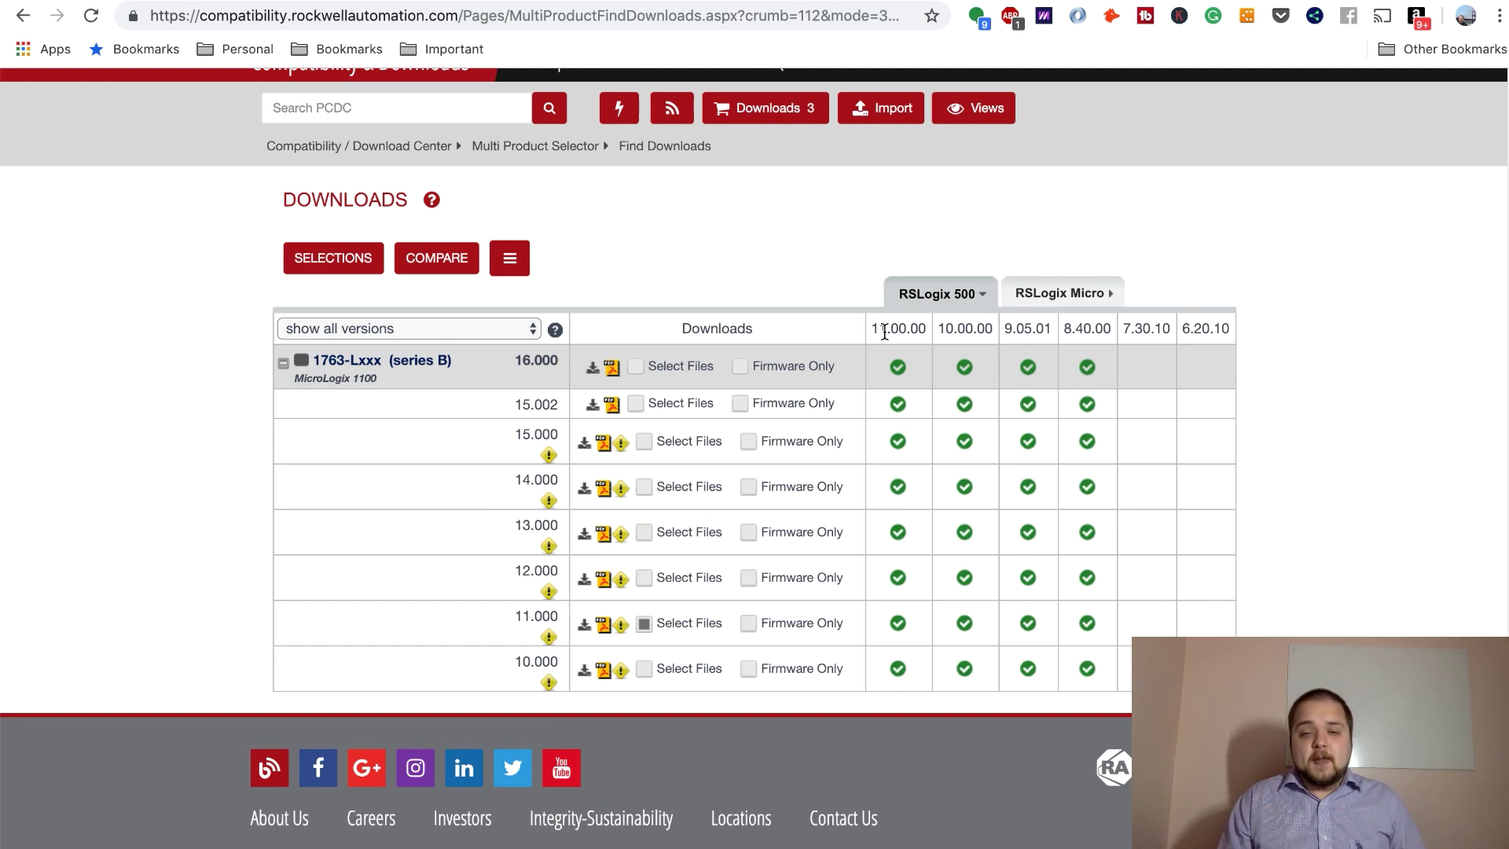
{"action": "left_click_drag", "start_coordinate": [873, 328], "coordinate": [1120, 336]}
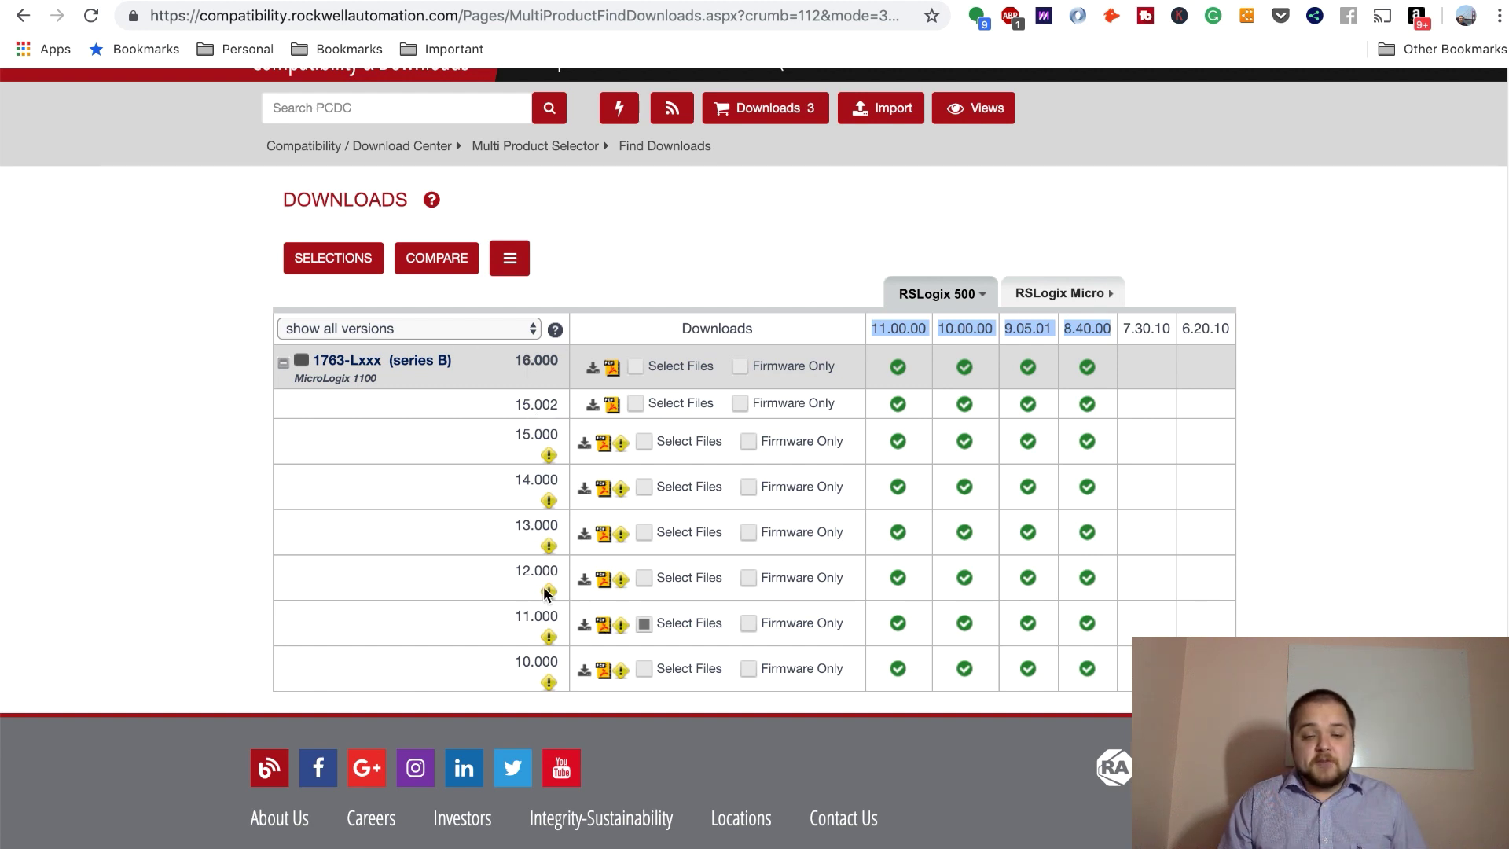
{"action": "left_click", "coordinate": [511, 622]}
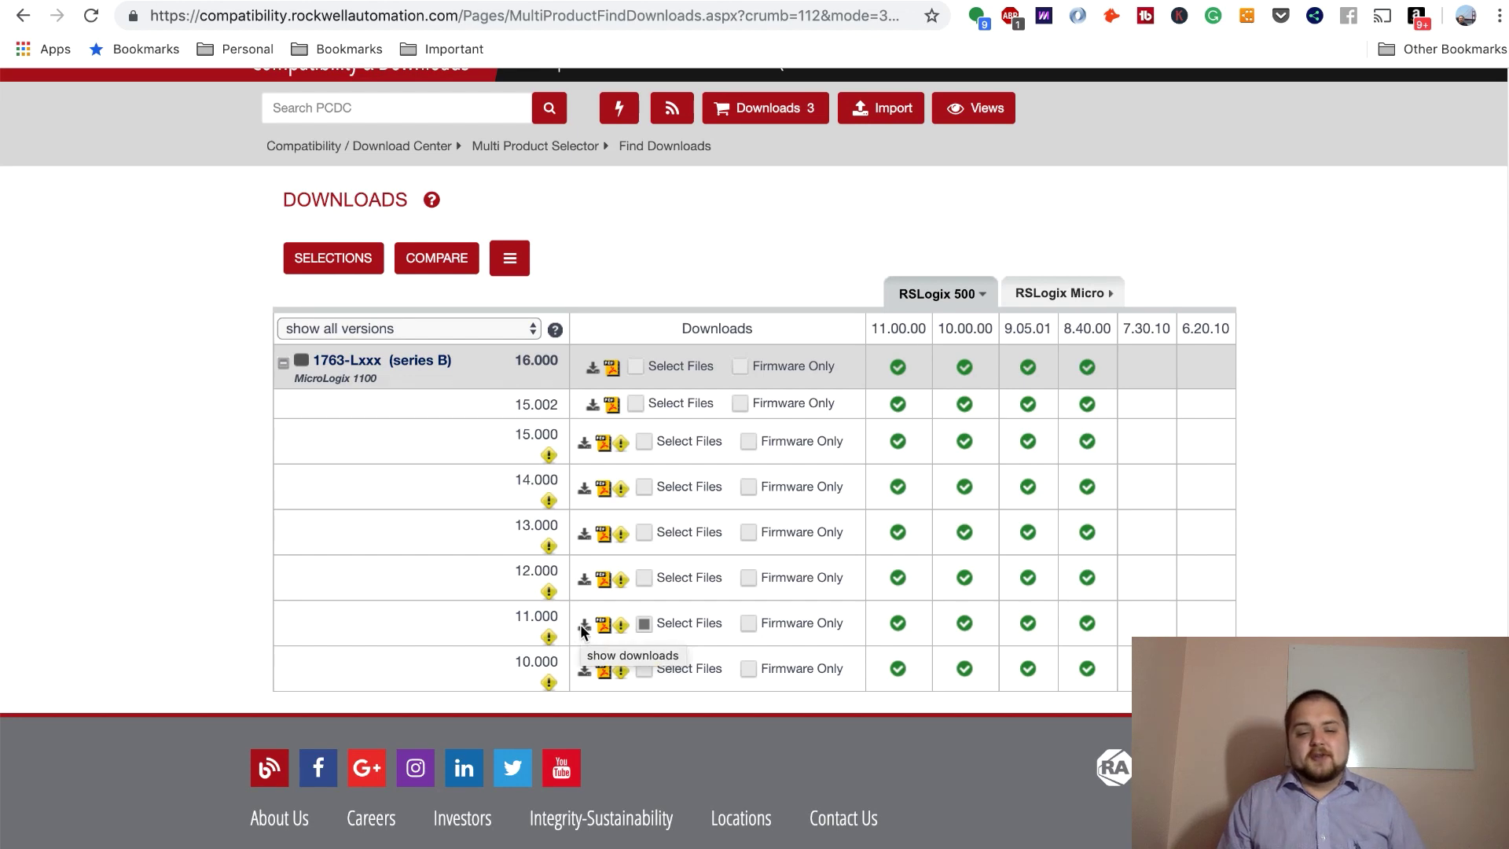
- In the firmware 11.000 downloads, untick all three items, then re-tick only RSLogix Micro Starter Lite w/o RSLinx EN
{"action": "left_click", "coordinate": [583, 626]}
{"action": "scroll", "coordinate": [659, 438], "scroll_direction": "down", "scroll_amount": 2}
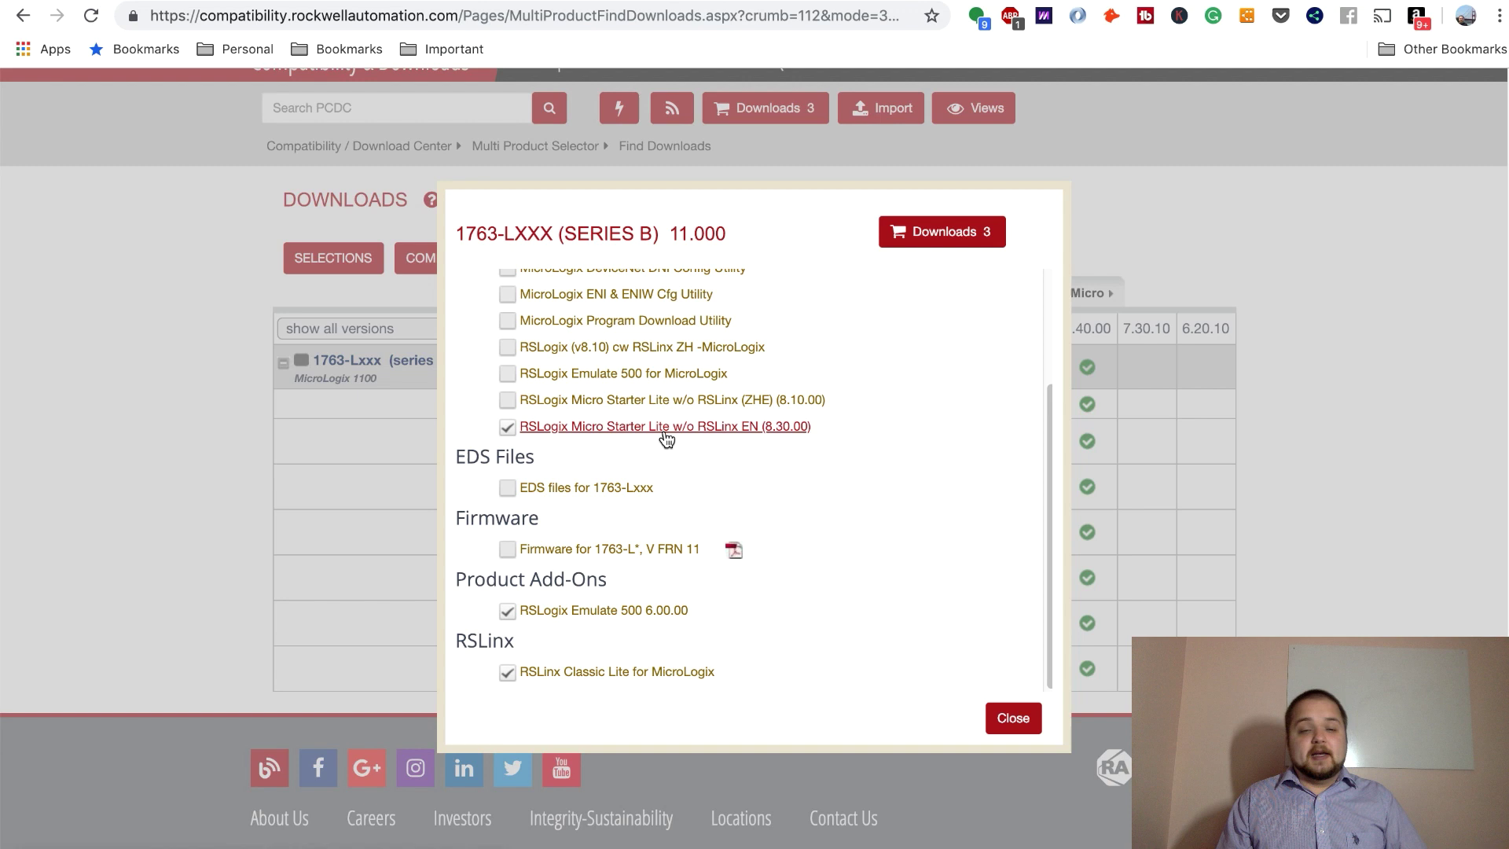
{"action": "left_click", "coordinate": [507, 426]}
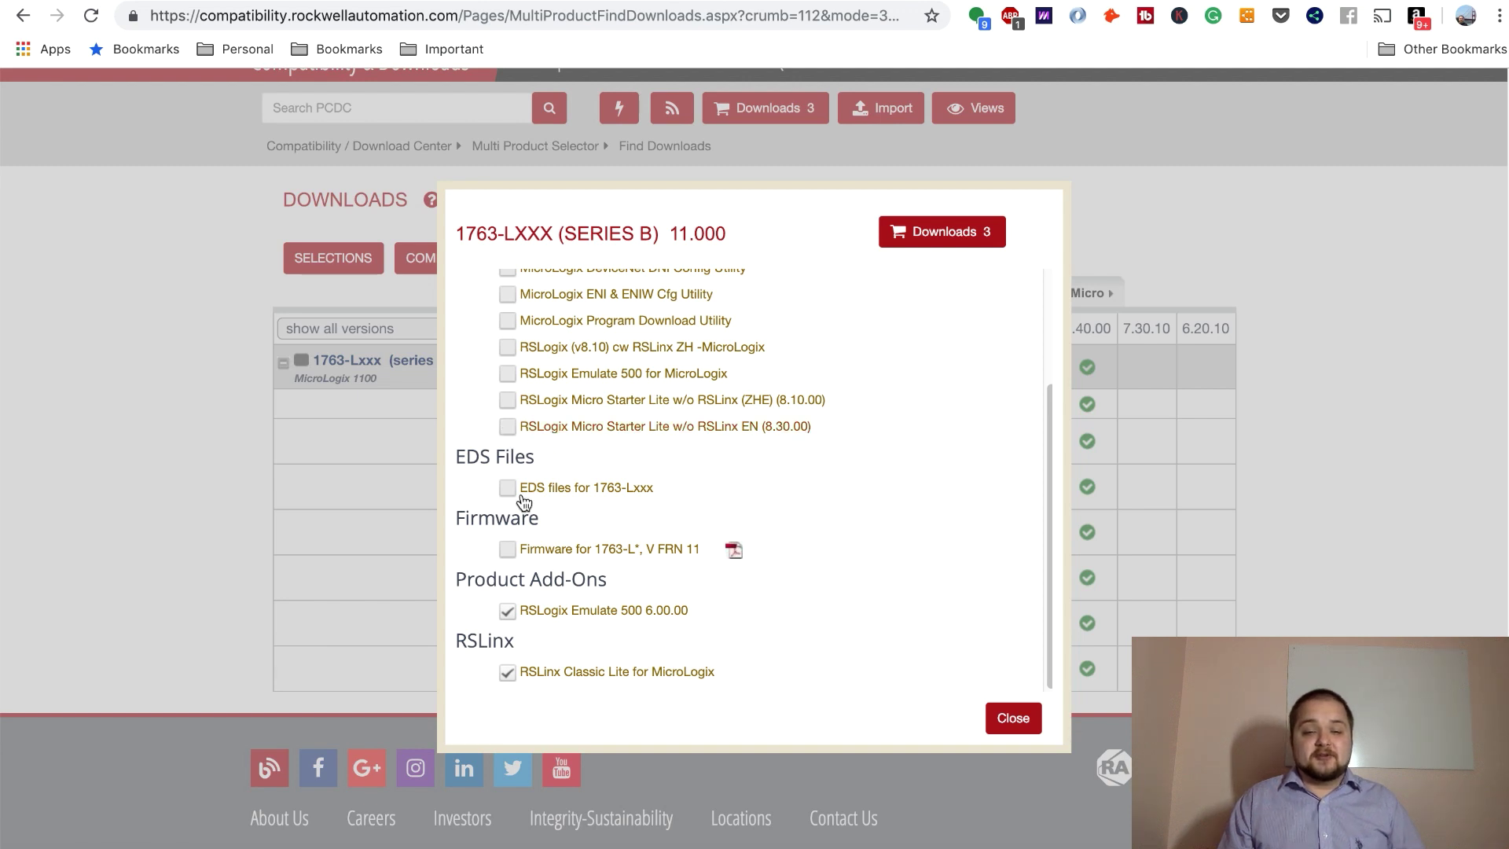
{"action": "left_click", "coordinate": [508, 611]}
{"action": "left_click", "coordinate": [508, 673]}
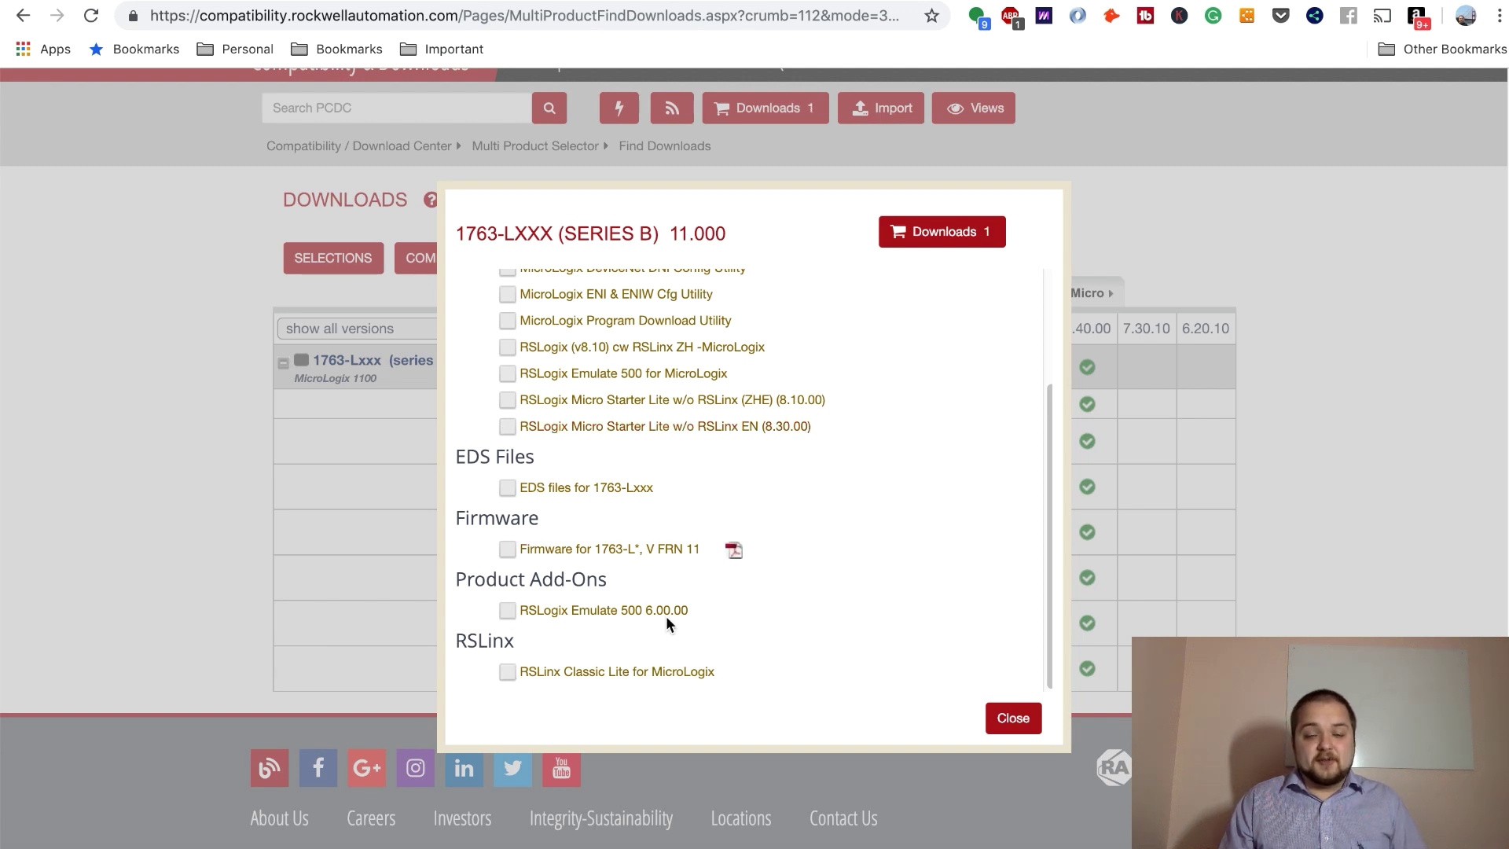
{"action": "scroll", "coordinate": [667, 621], "scroll_direction": "down", "scroll_amount": 1}
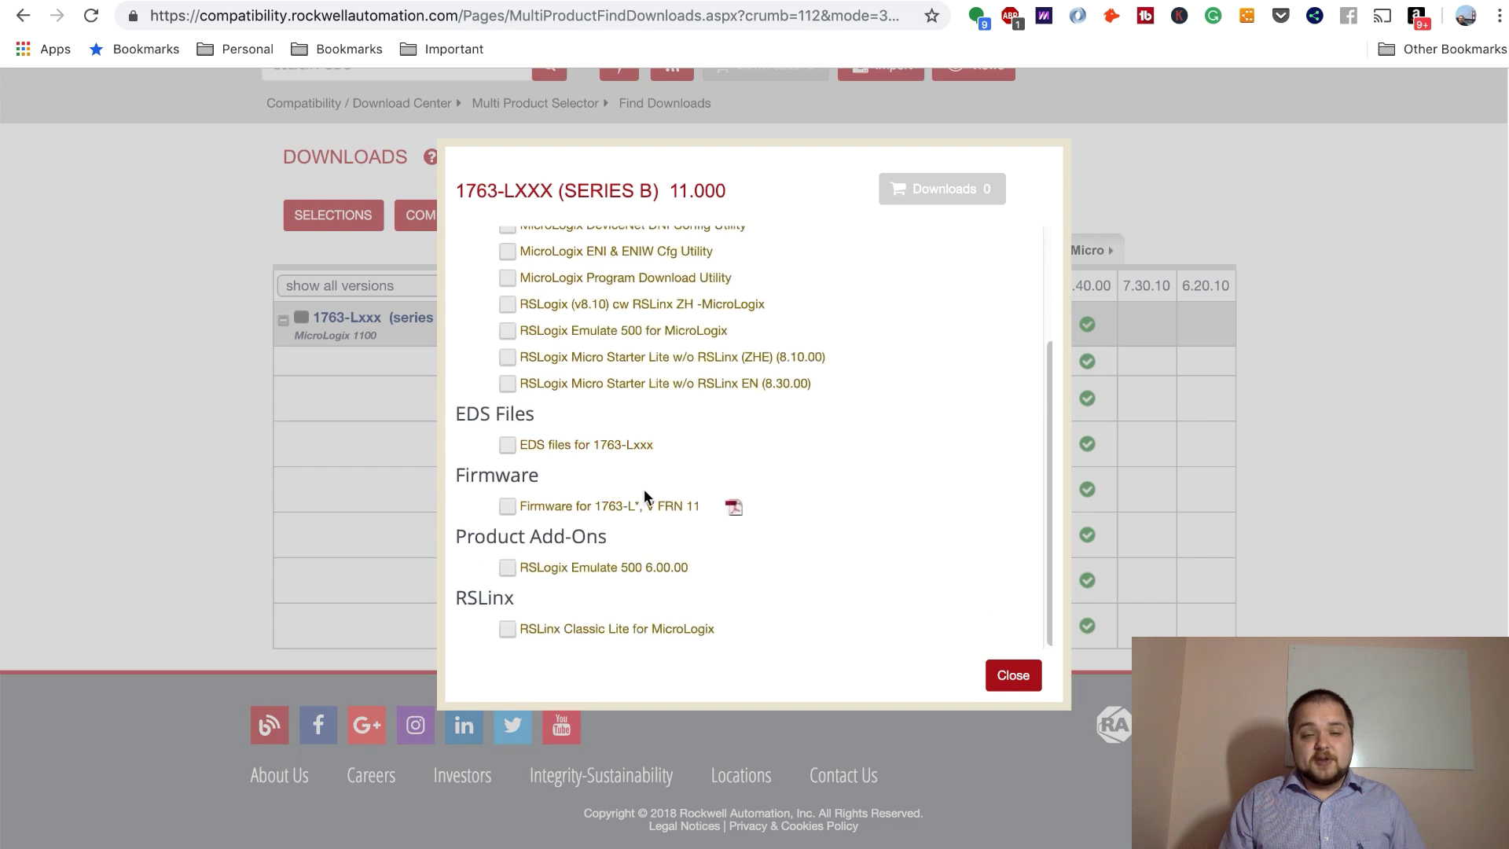
{"action": "scroll", "coordinate": [644, 494], "scroll_direction": "up", "scroll_amount": 1}
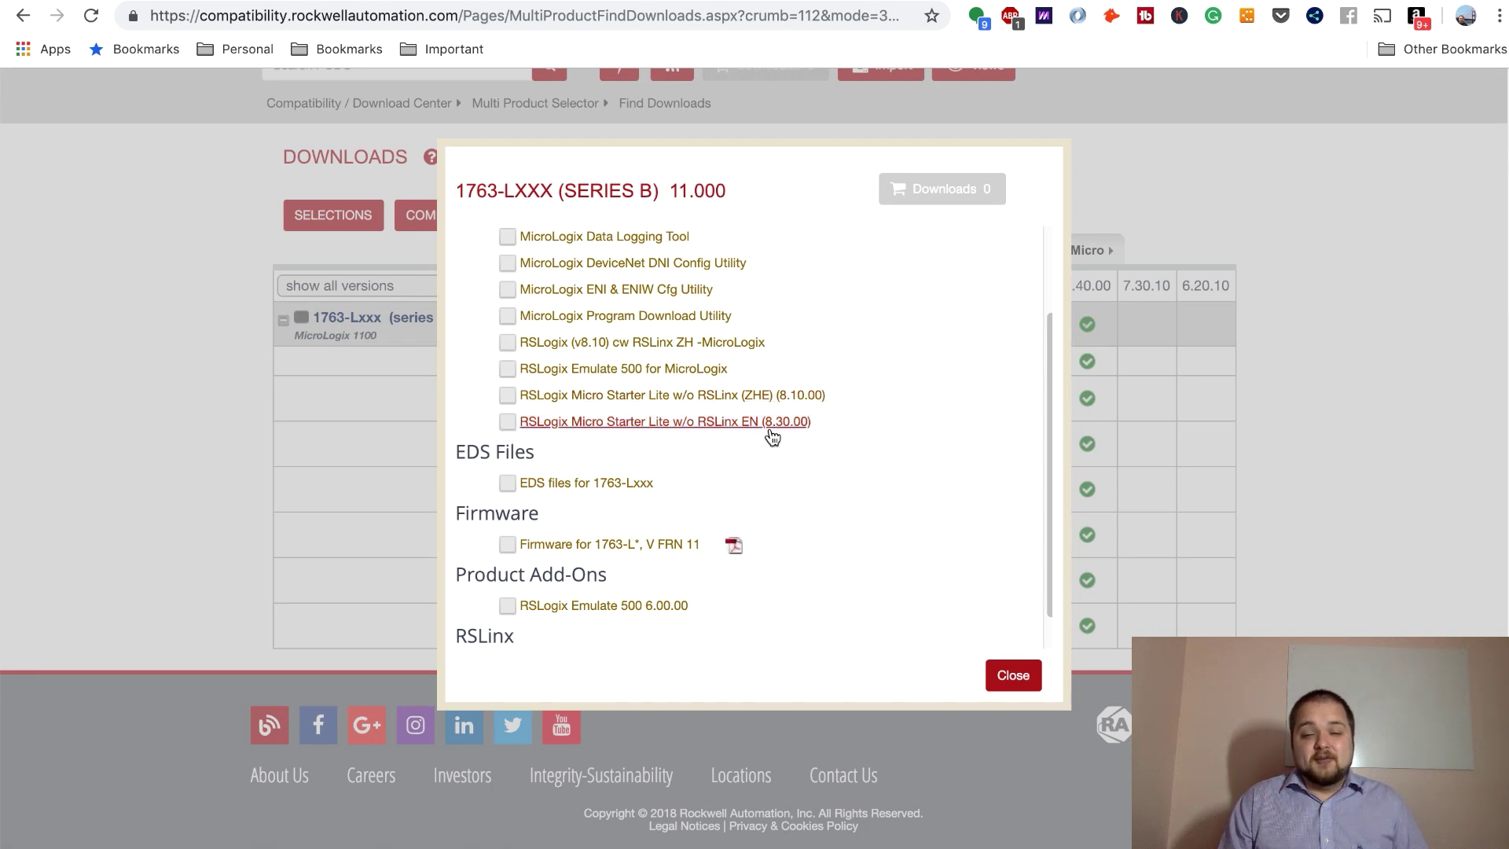
{"action": "left_click", "coordinate": [508, 424]}
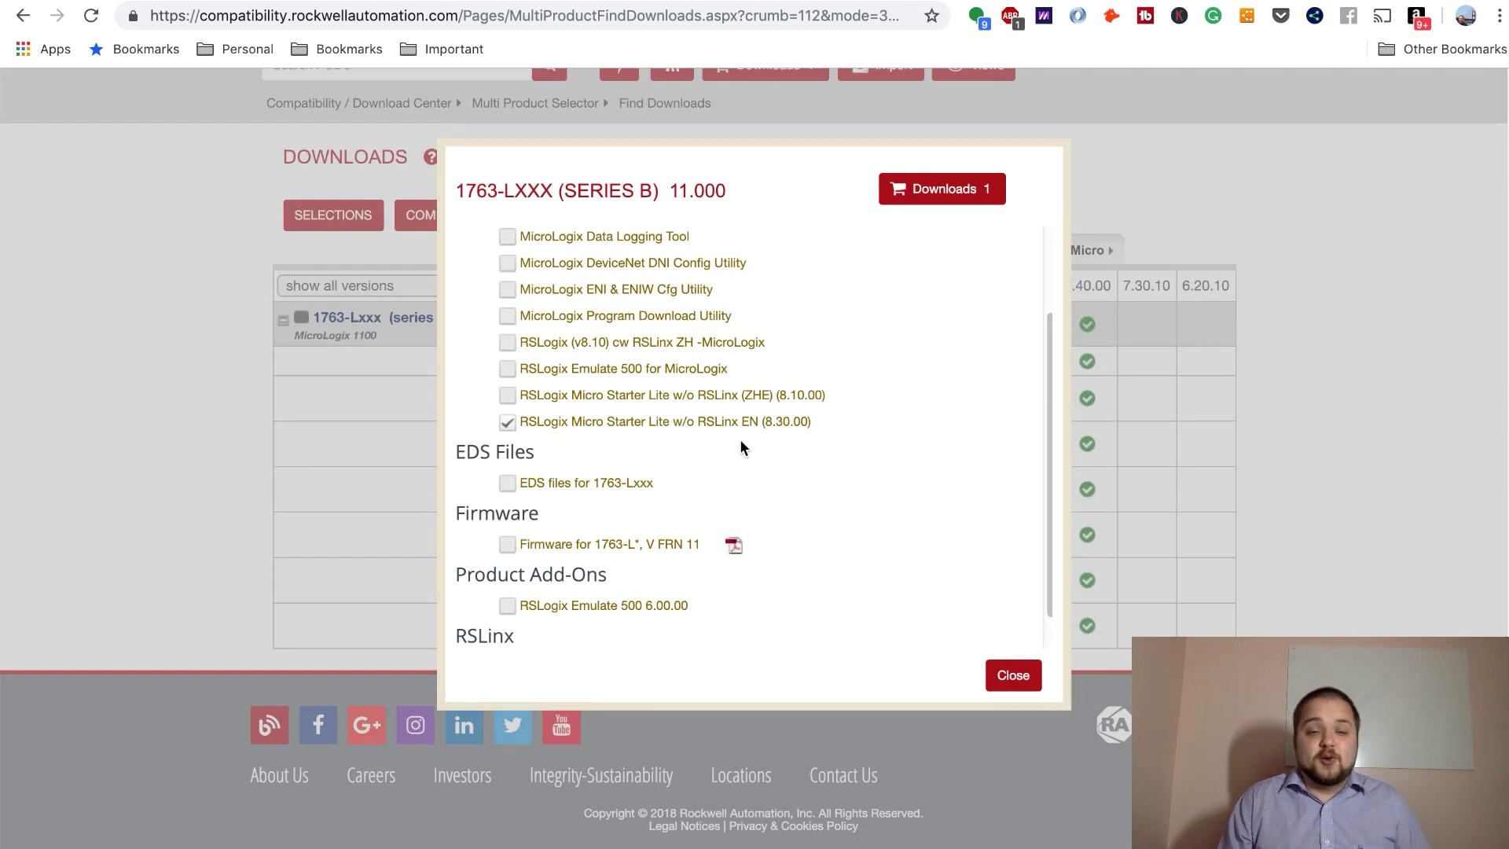
{"action": "scroll", "coordinate": [728, 453], "scroll_direction": "down", "scroll_amount": 1}
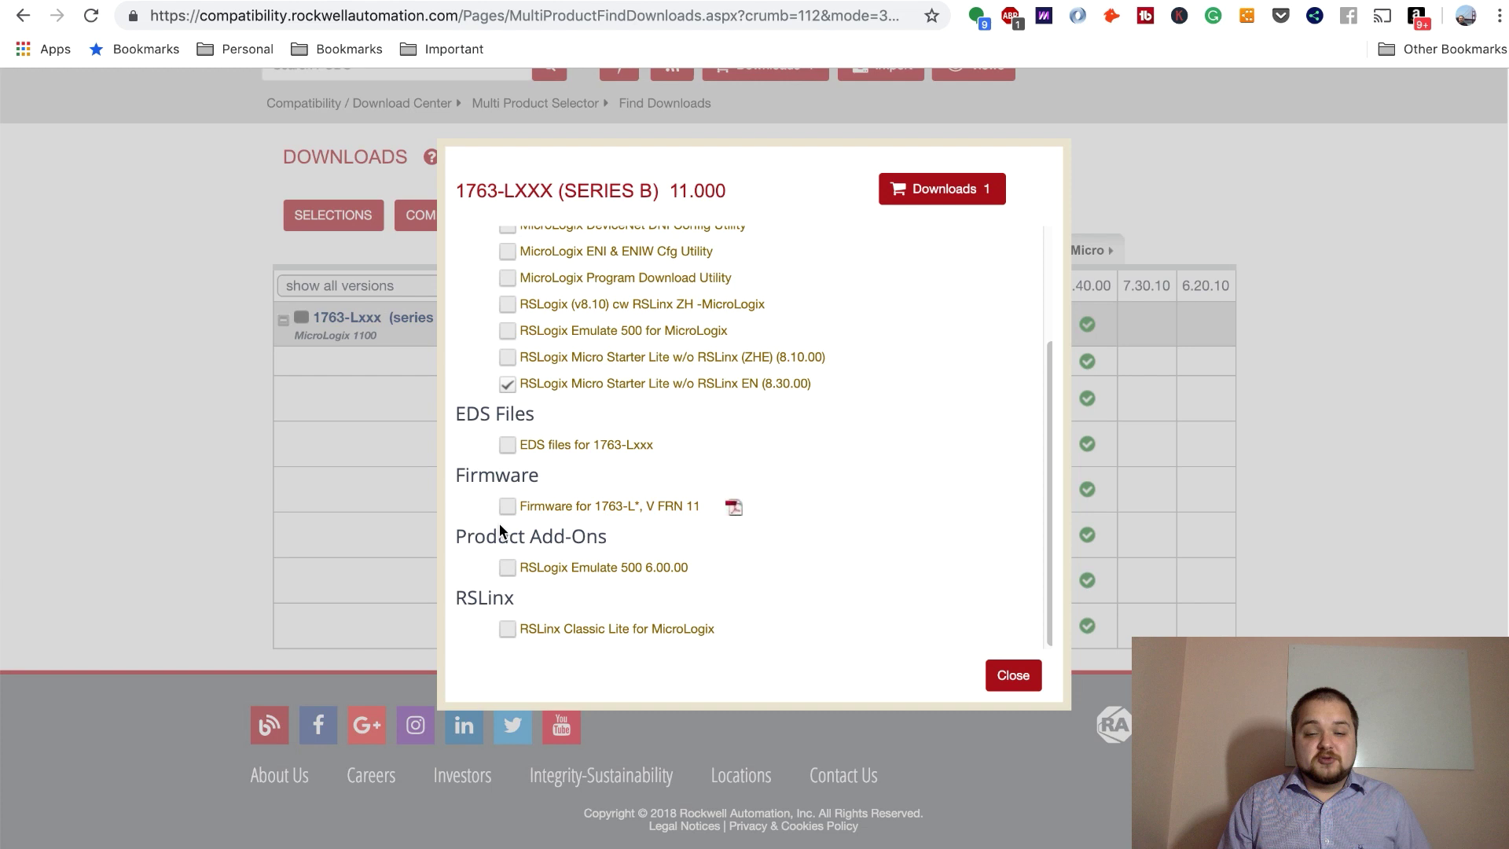
- Add RSLogix Emulate 500 6.00.00 and RSLinx Classic Lite for MicroLogix, then open the 3-item Download Cart
{"action": "left_click", "coordinate": [507, 572]}
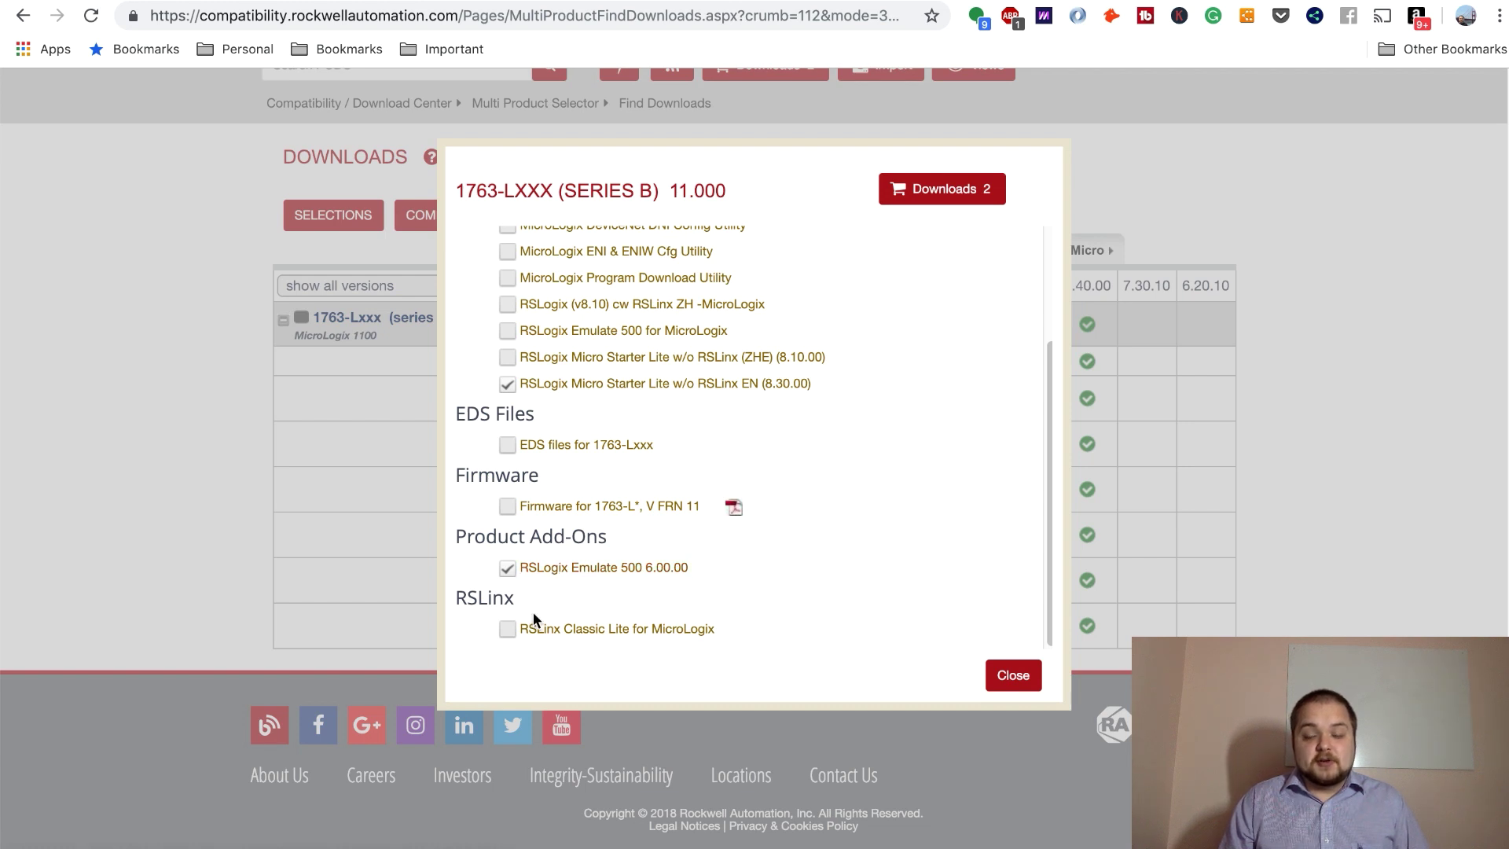
{"action": "left_click", "coordinate": [508, 629]}
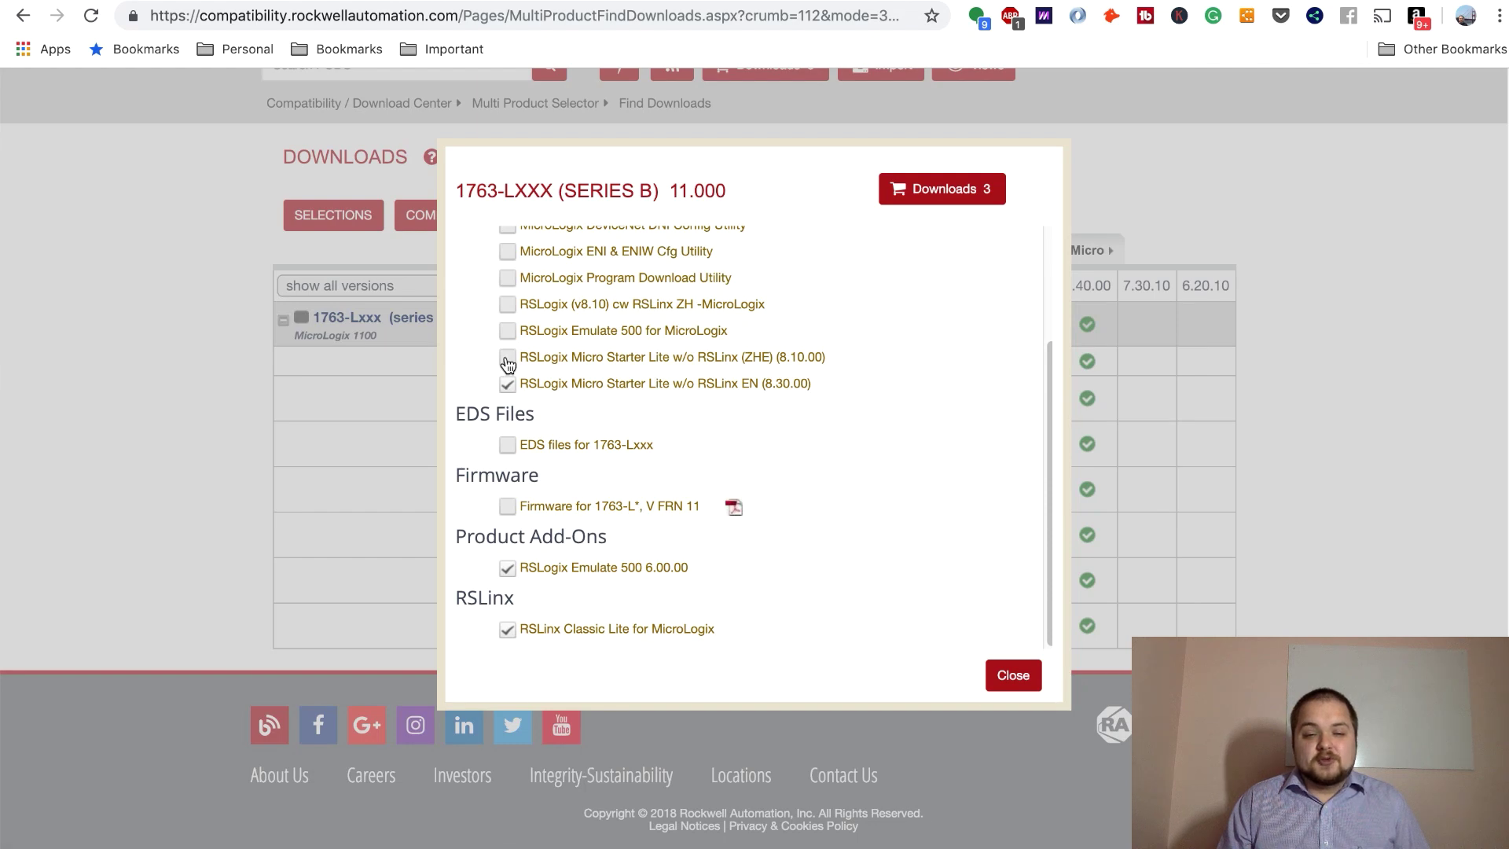
{"action": "left_click", "coordinate": [953, 195]}
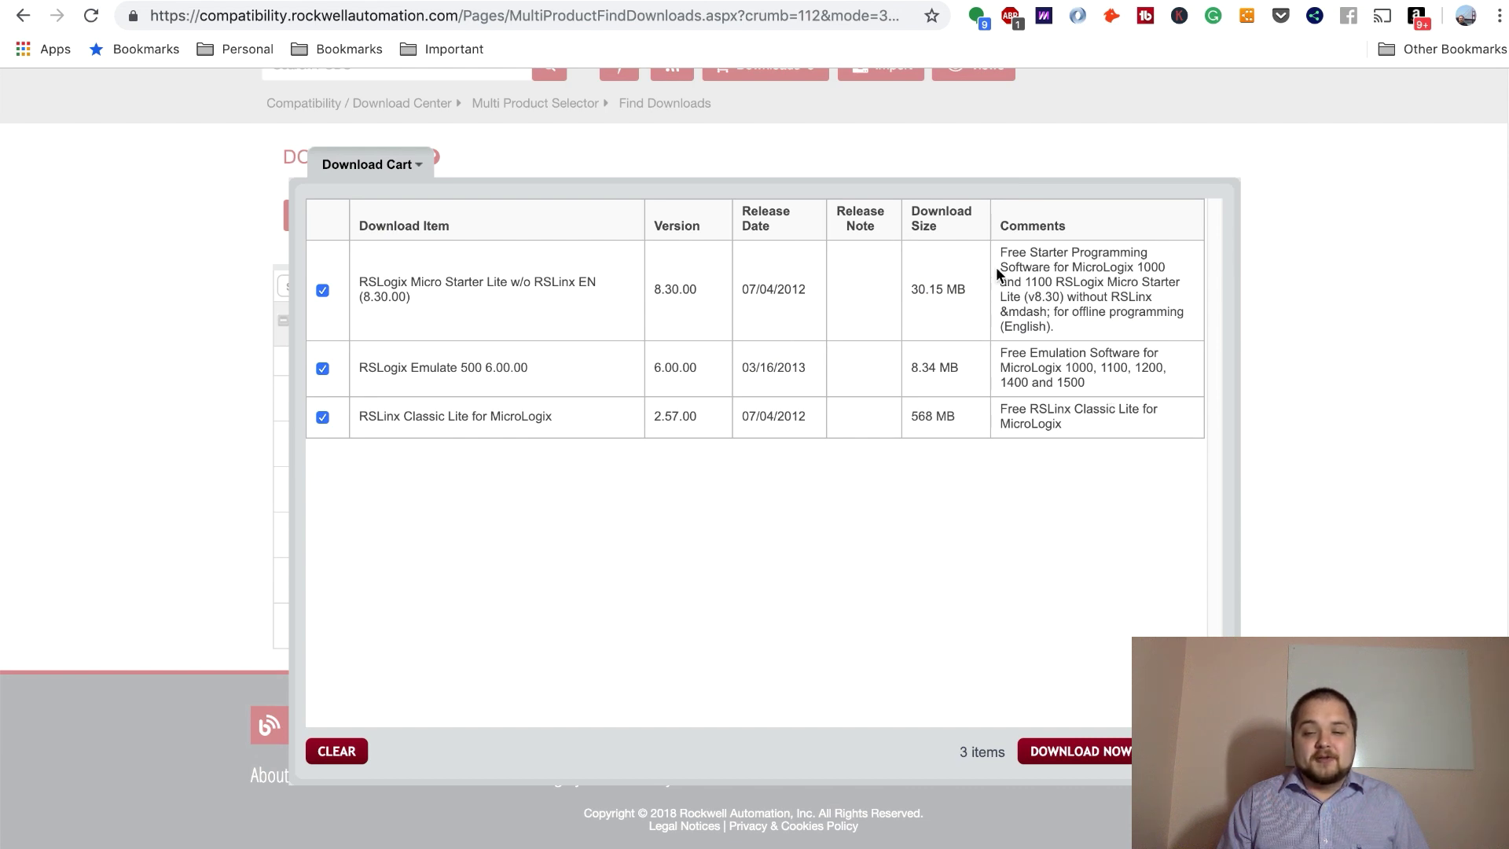
- Review the 'Free' comment on each of the three cart items and start Download Now
{"action": "left_click_drag", "start_coordinate": [1020, 253], "coordinate": [1098, 424]}
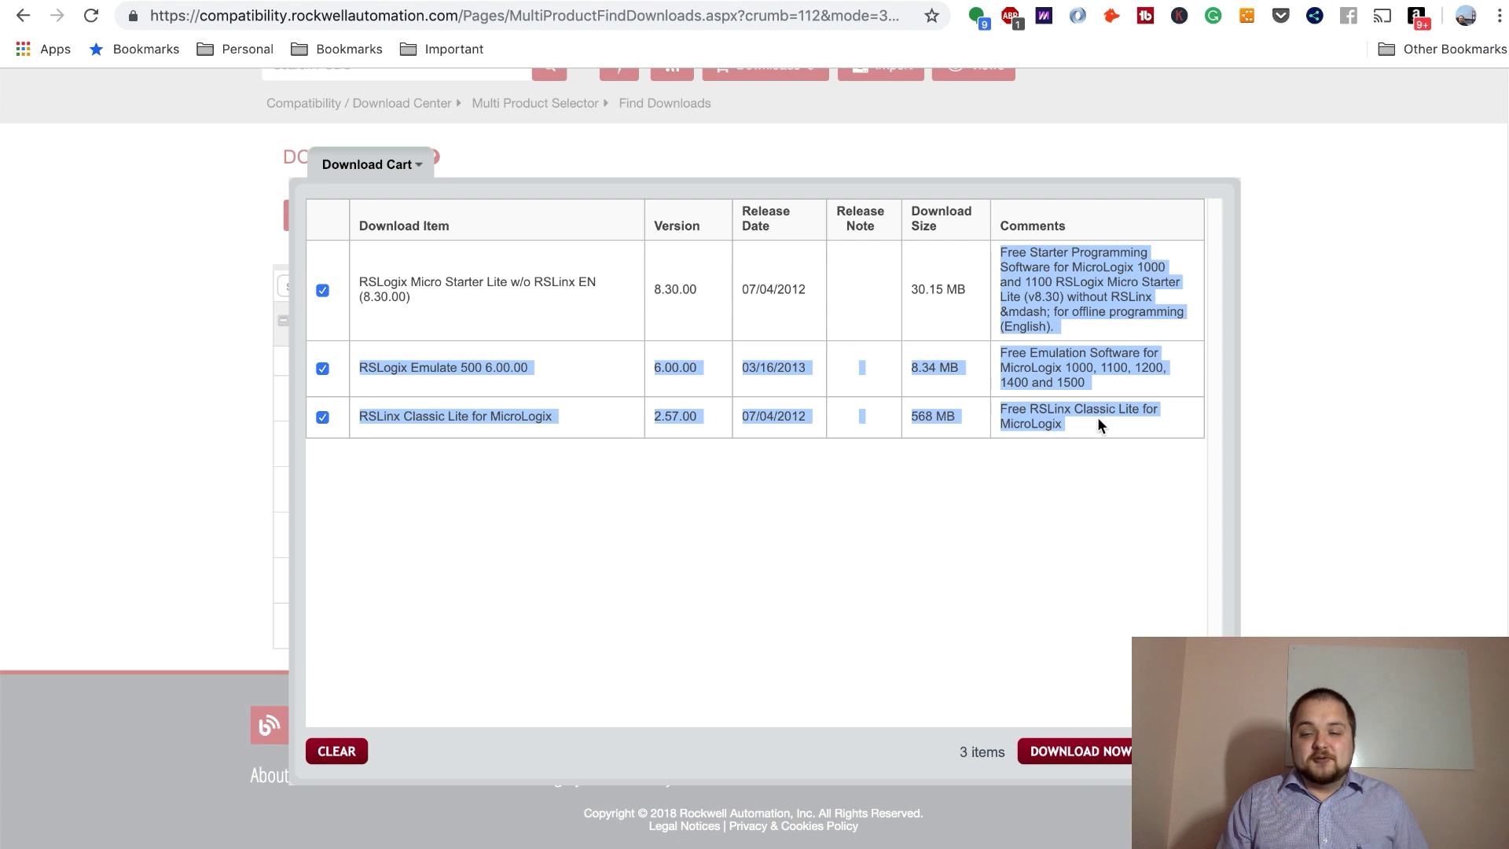
{"action": "left_click", "coordinate": [1097, 424]}
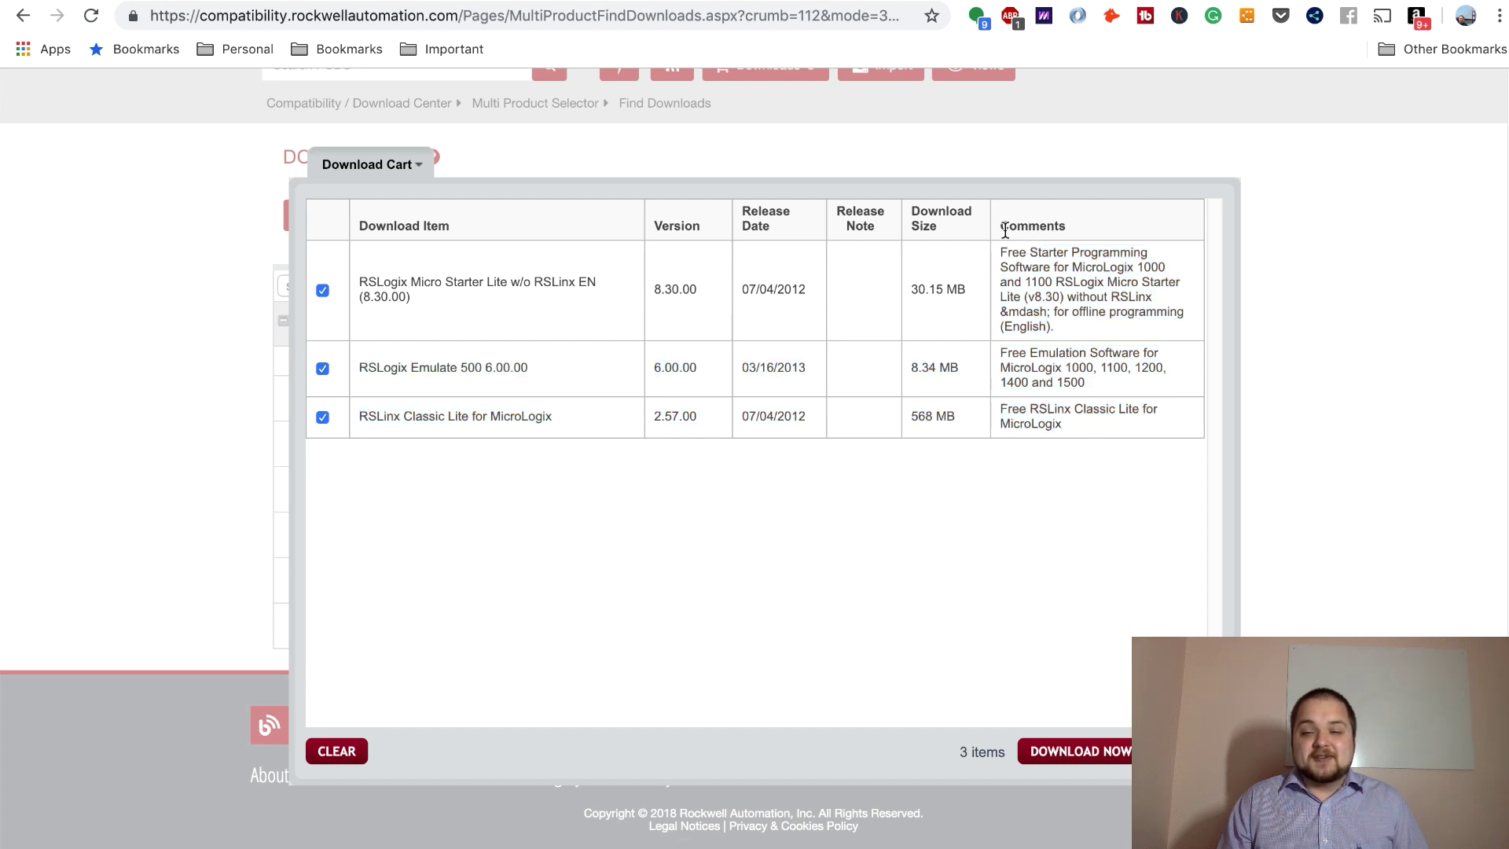
{"action": "left_click_drag", "start_coordinate": [1000, 246], "coordinate": [1026, 252]}
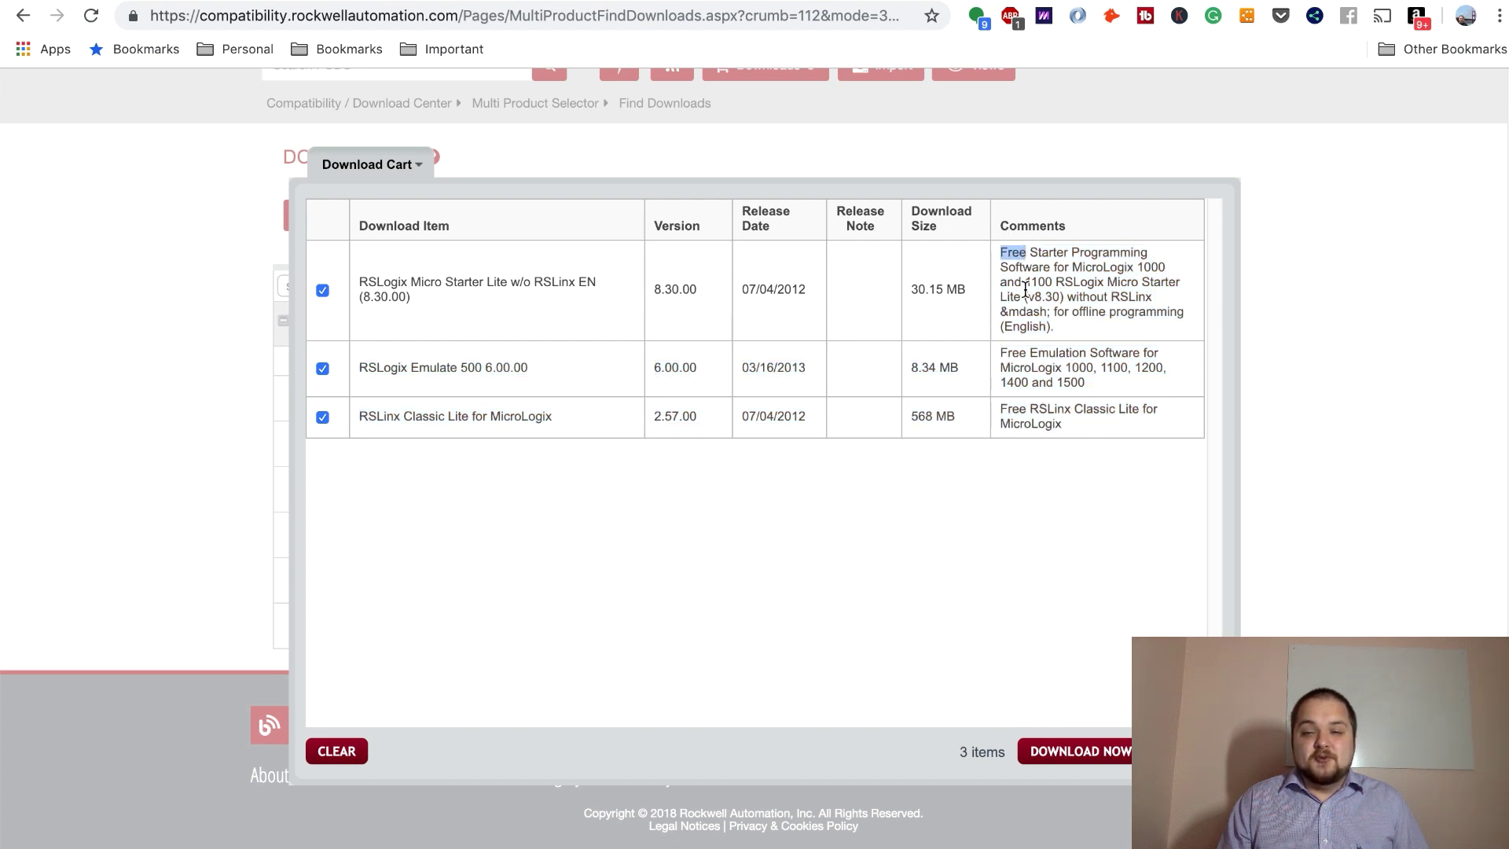
{"action": "double_click", "coordinate": [1006, 355]}
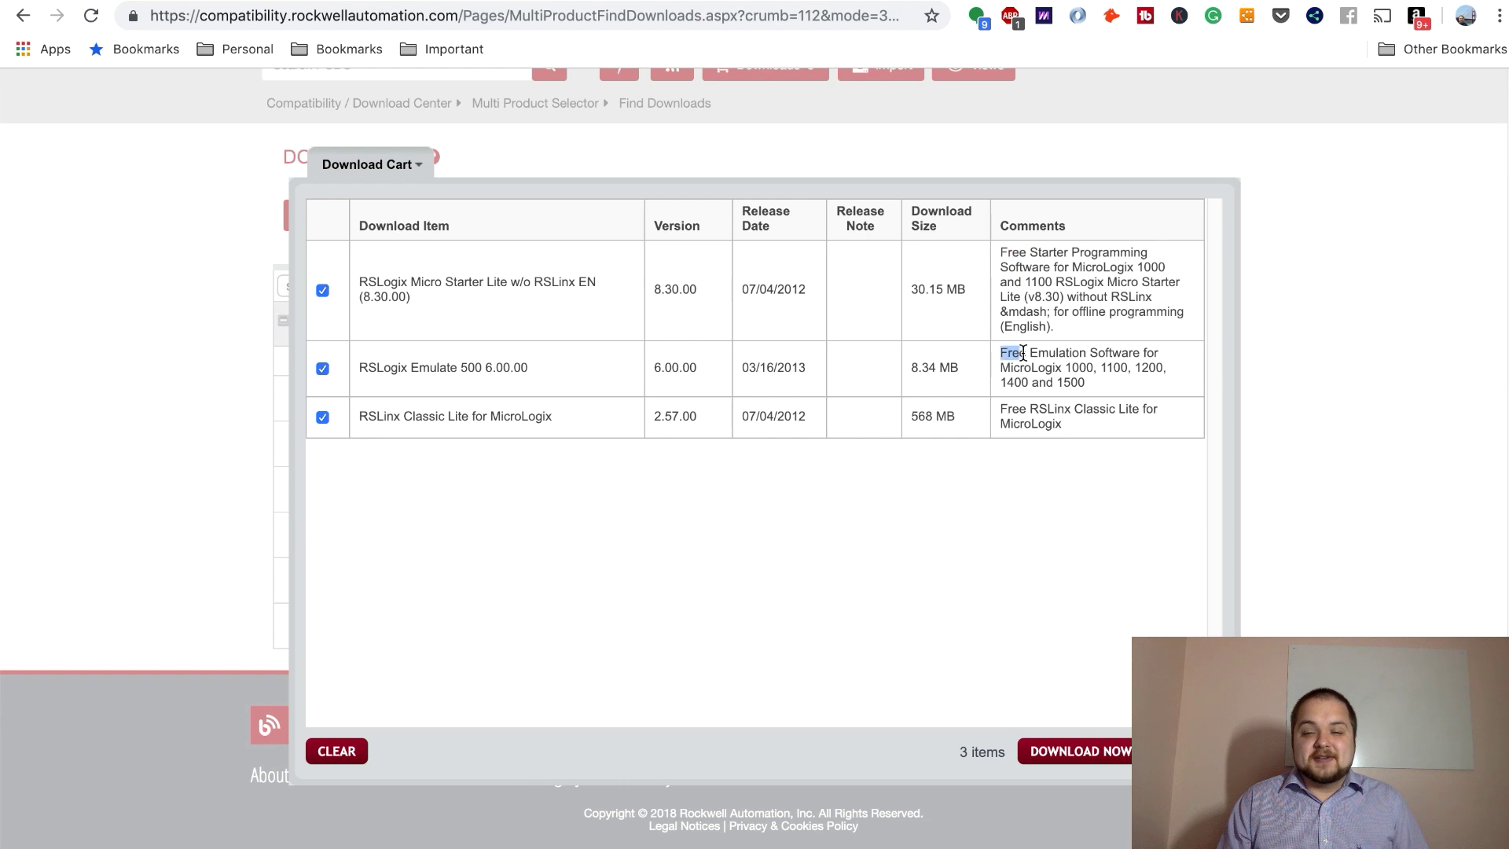
{"action": "left_click", "coordinate": [1008, 410]}
{"action": "mouse_move", "coordinate": [1000, 410]}
{"action": "left_mouse_down"}
{"action": "mouse_move", "coordinate": [1033, 411]}
{"action": "mouse_move", "coordinate": [1019, 410]}
{"action": "left_mouse_up"}
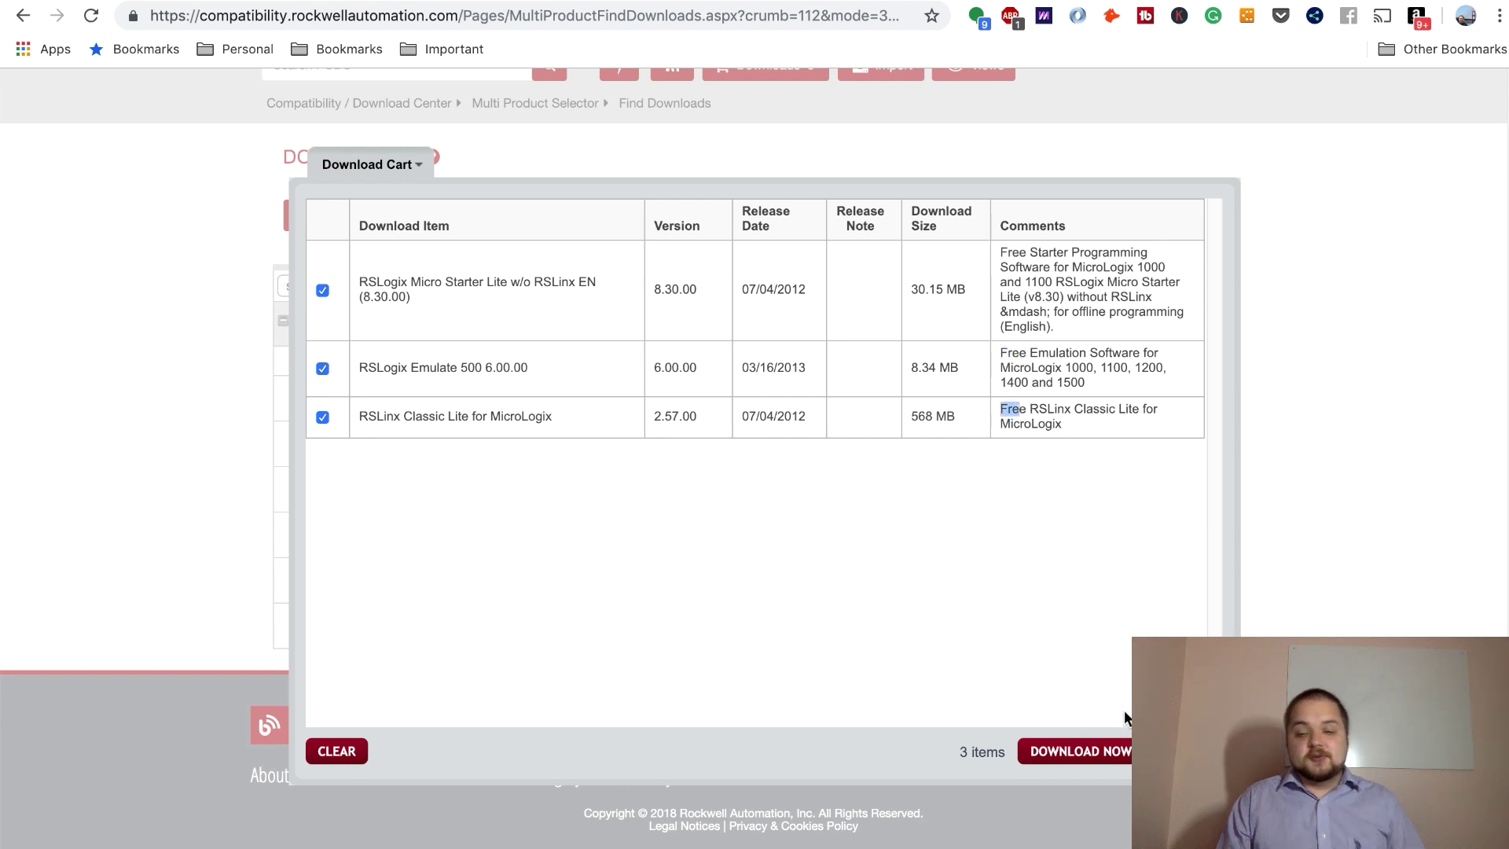
{"action": "left_click", "coordinate": [1091, 755]}
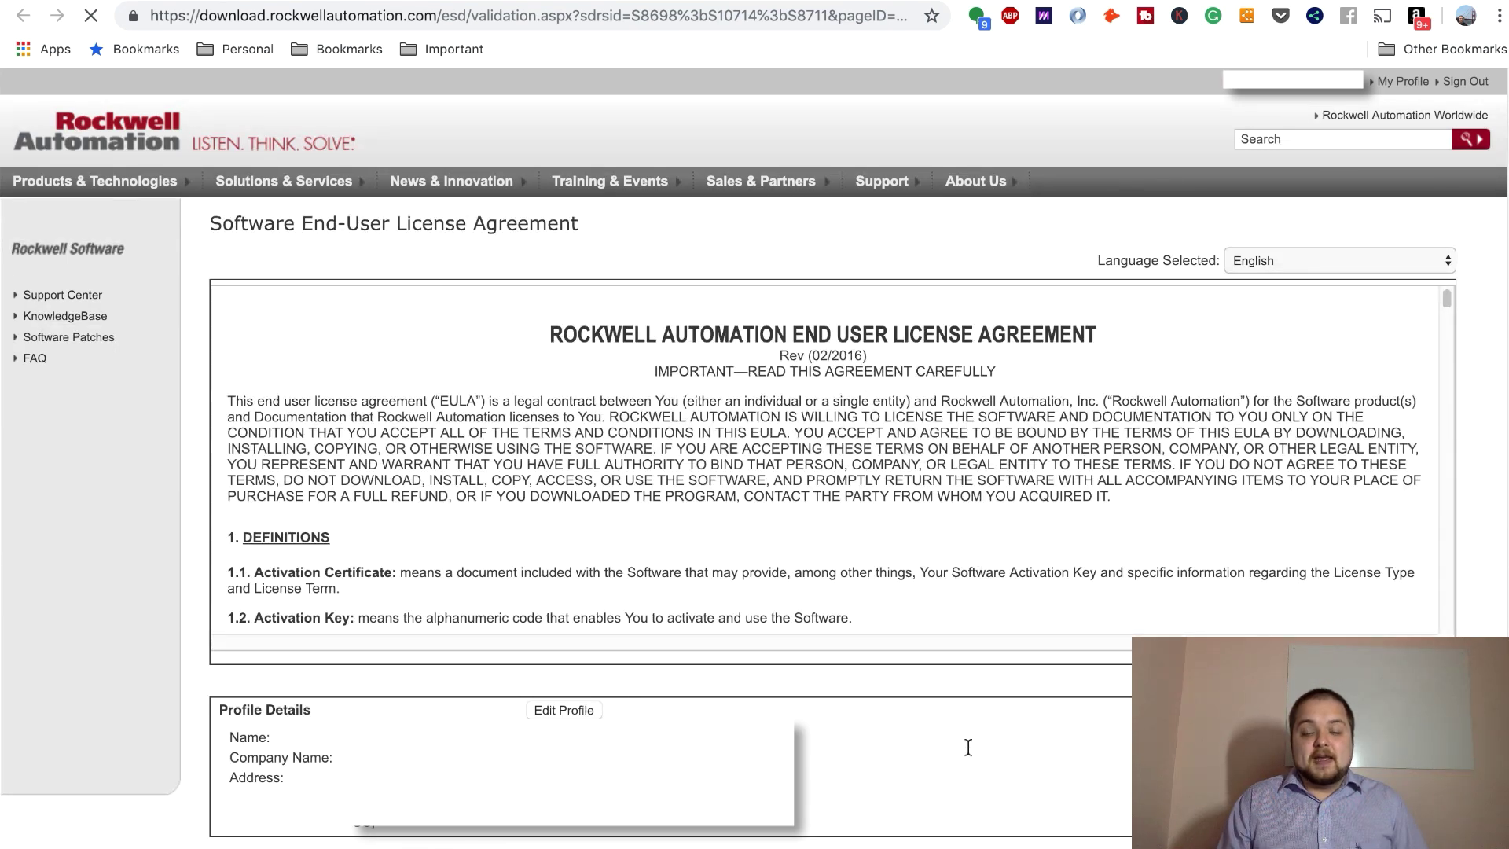
- Scroll past the license agreement to the Managed or Direct Download choice for the 3 files
{"action": "scroll", "coordinate": [919, 702], "scroll_direction": "down", "scroll_amount": 2}
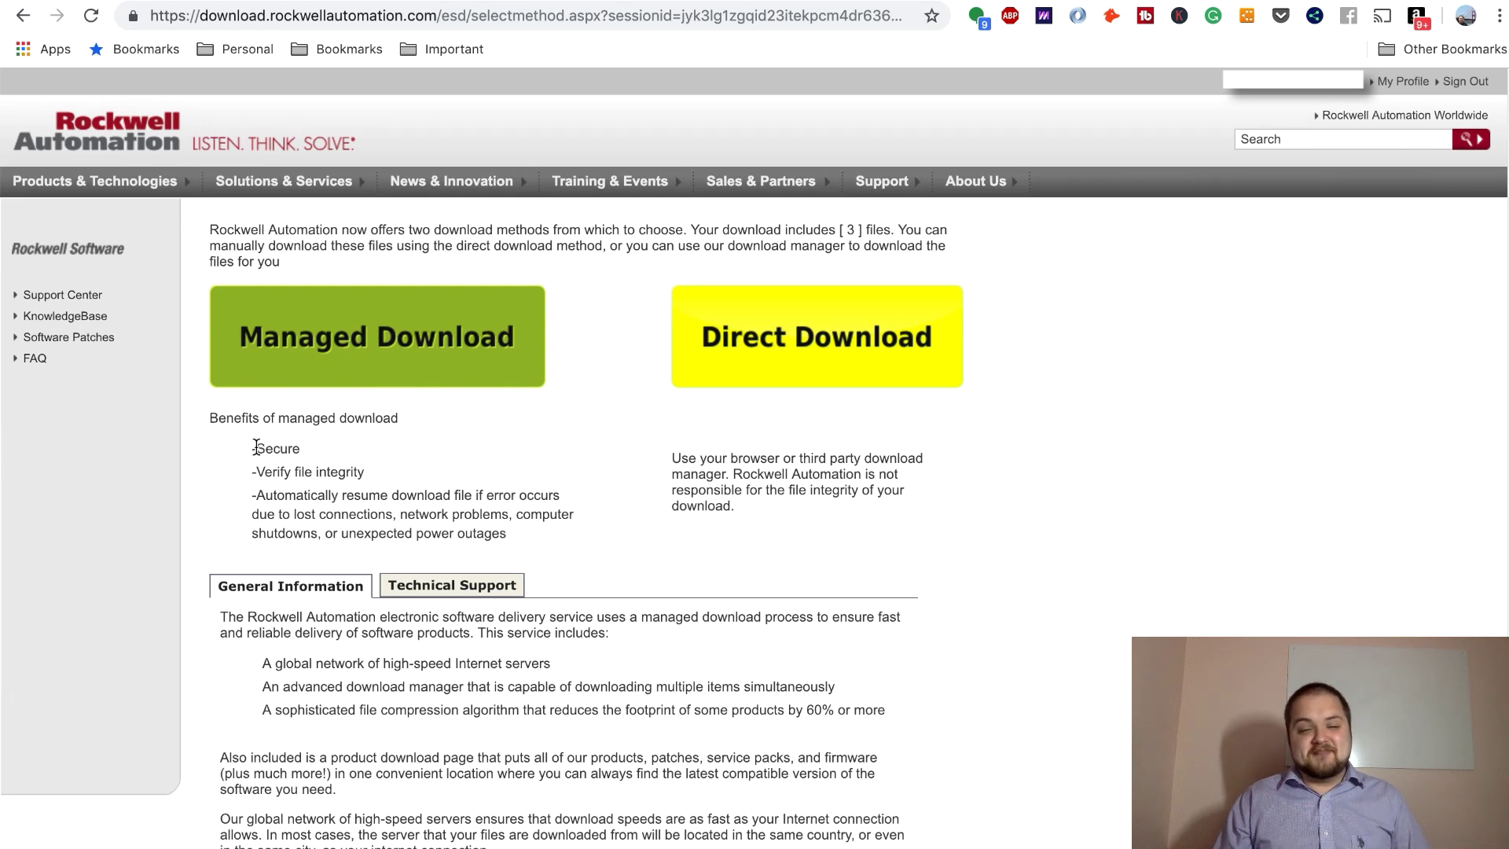
{"action": "left_click_drag", "start_coordinate": [257, 448], "coordinate": [373, 484]}
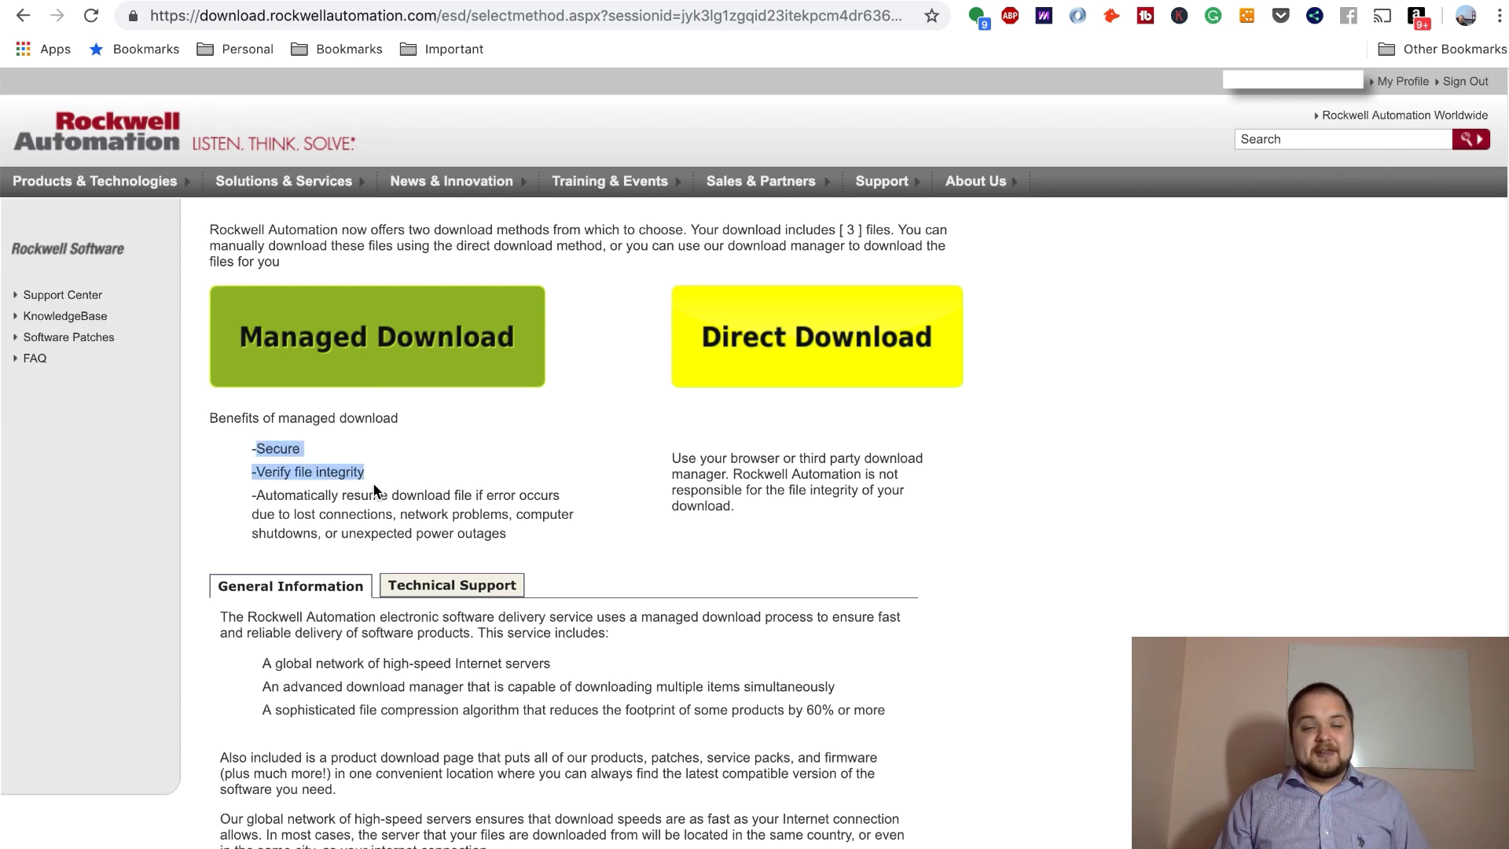
{"action": "left_click", "coordinate": [417, 469]}
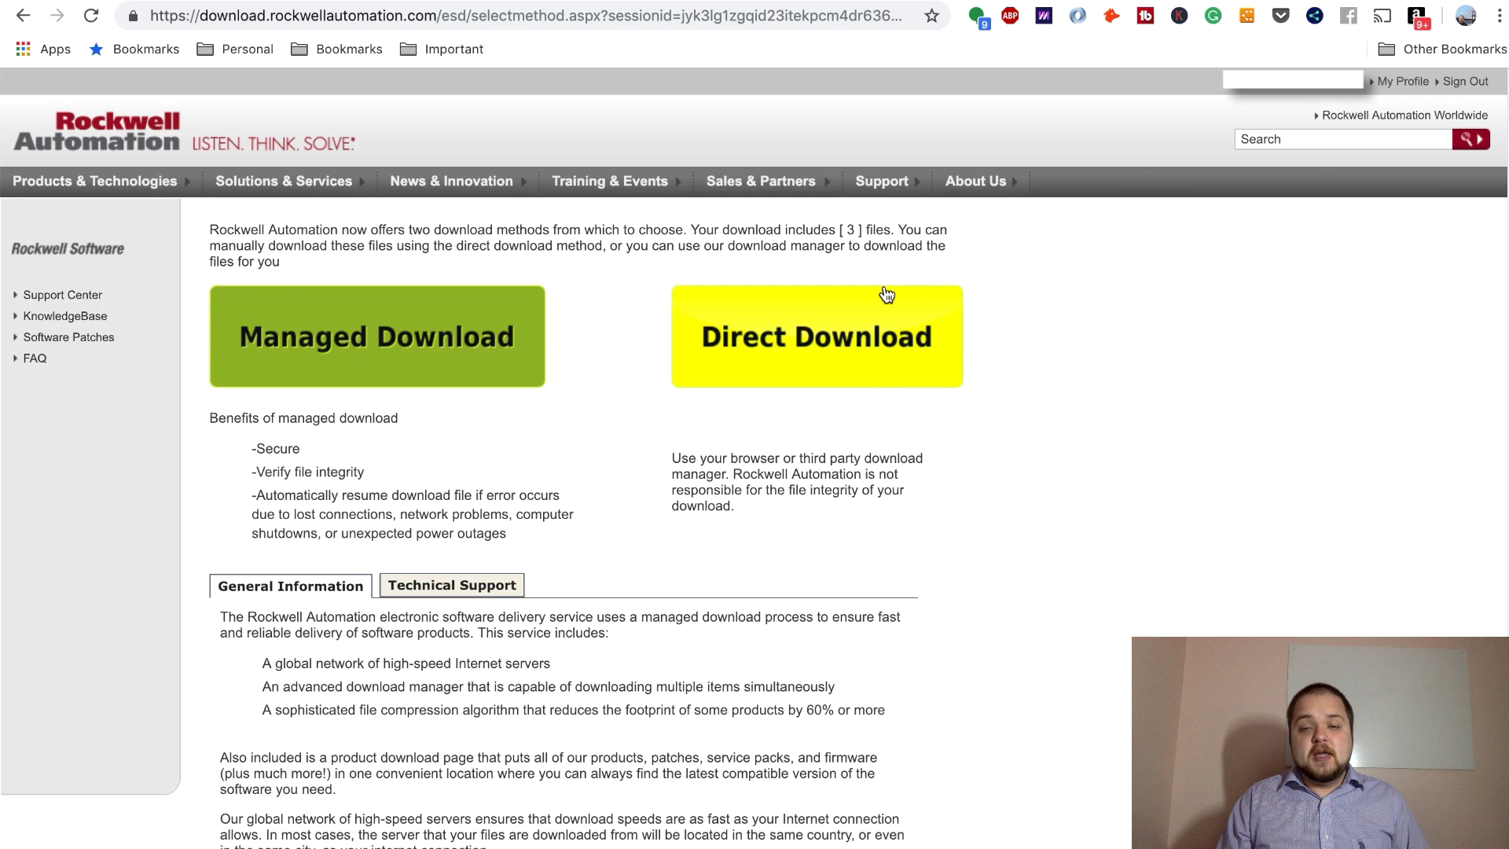
{"action": "scroll", "coordinate": [629, 449], "scroll_direction": "down", "scroll_amount": 4}
{"action": "scroll", "coordinate": [629, 445], "scroll_direction": "up", "scroll_amount": 4}
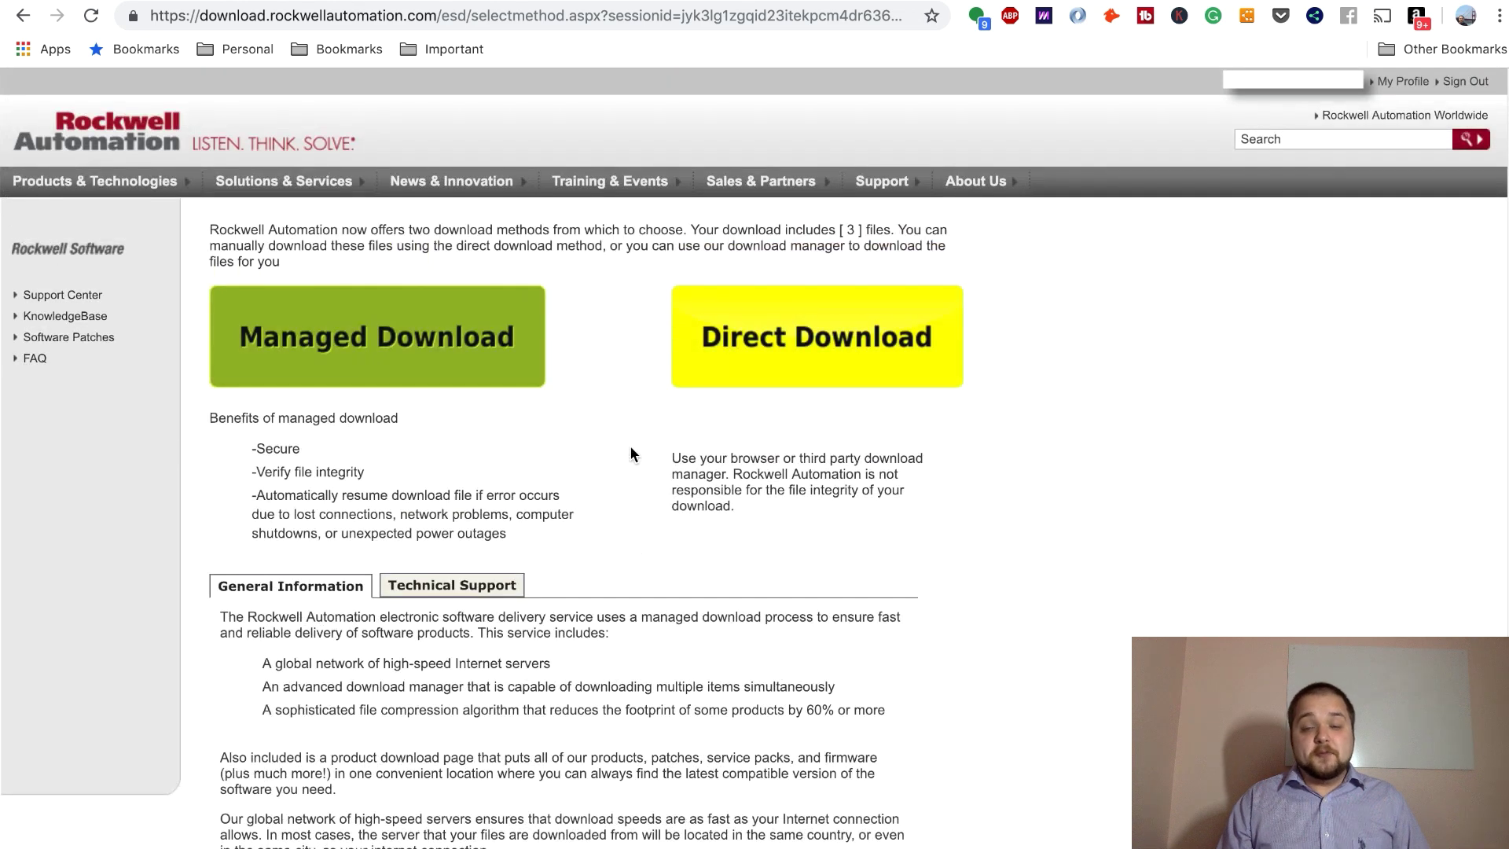